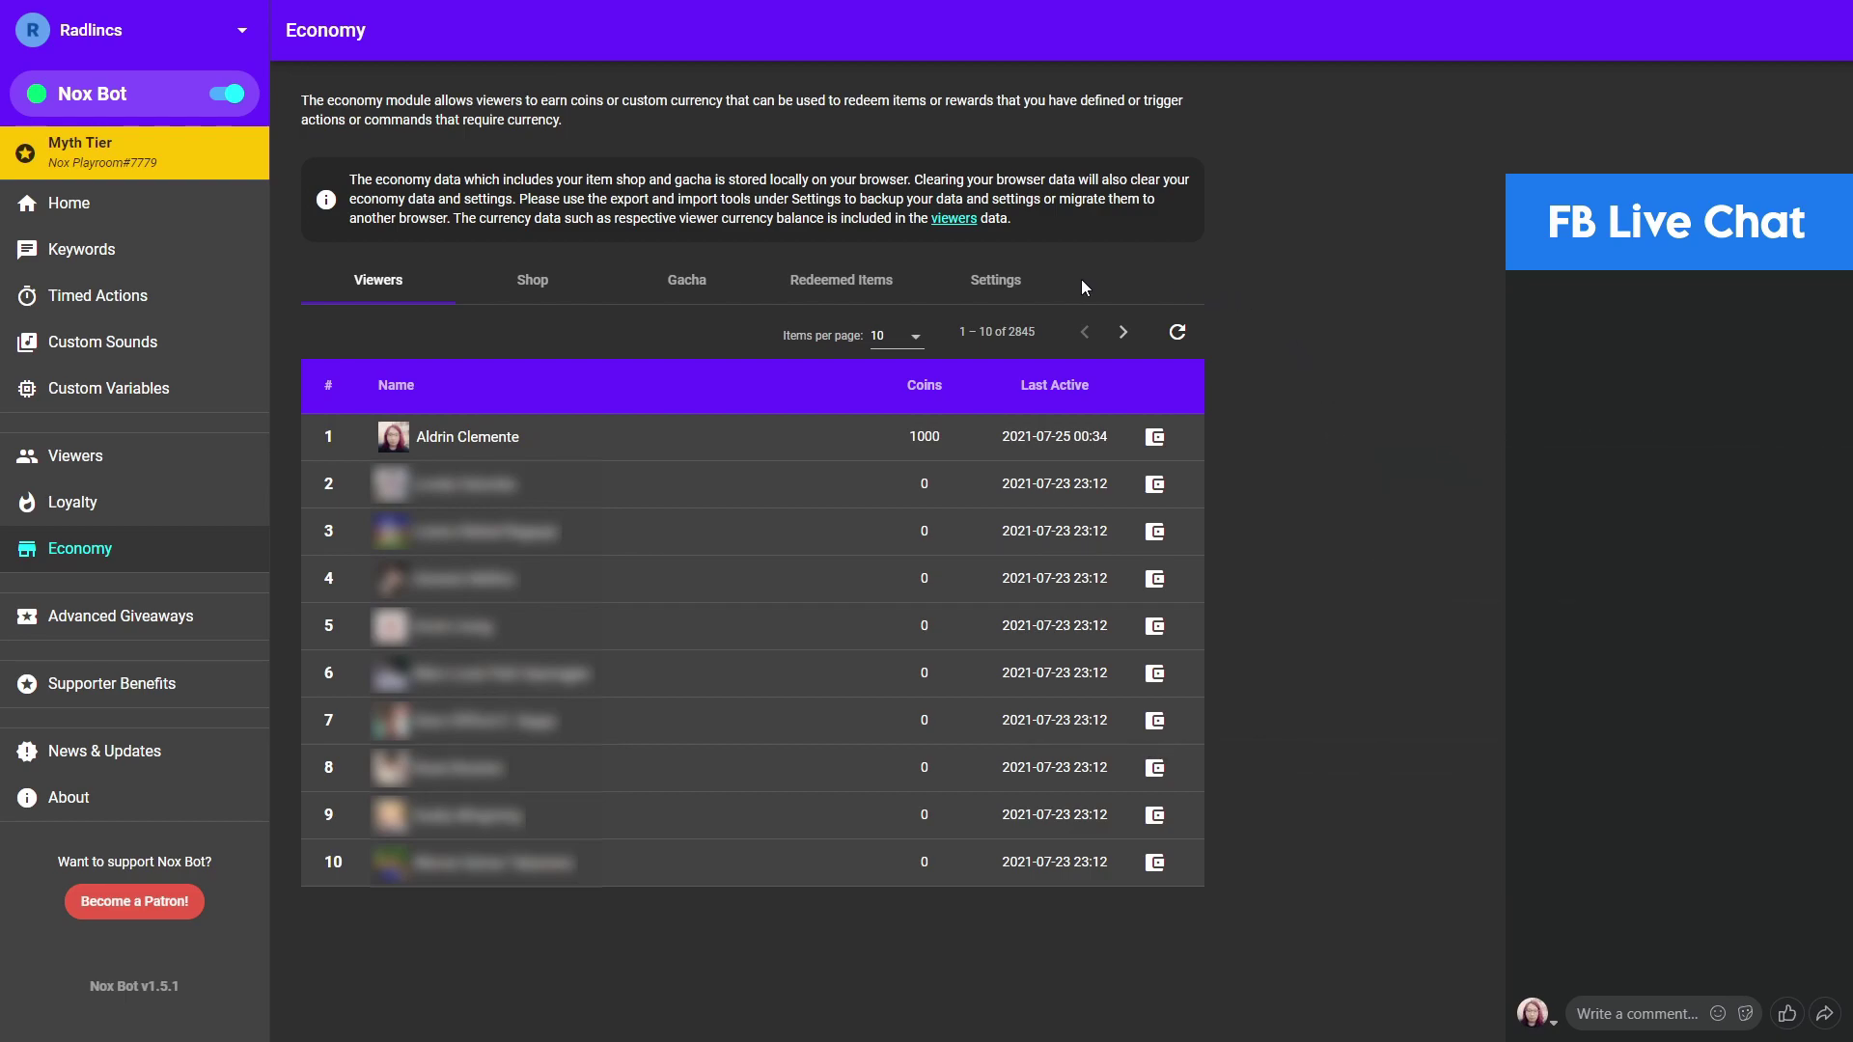
Step: Switch the Economy page to its Settings tab, showing 10 coins per comment and a 100000 cap
{"action": "left_click", "coordinate": [1033, 287]}
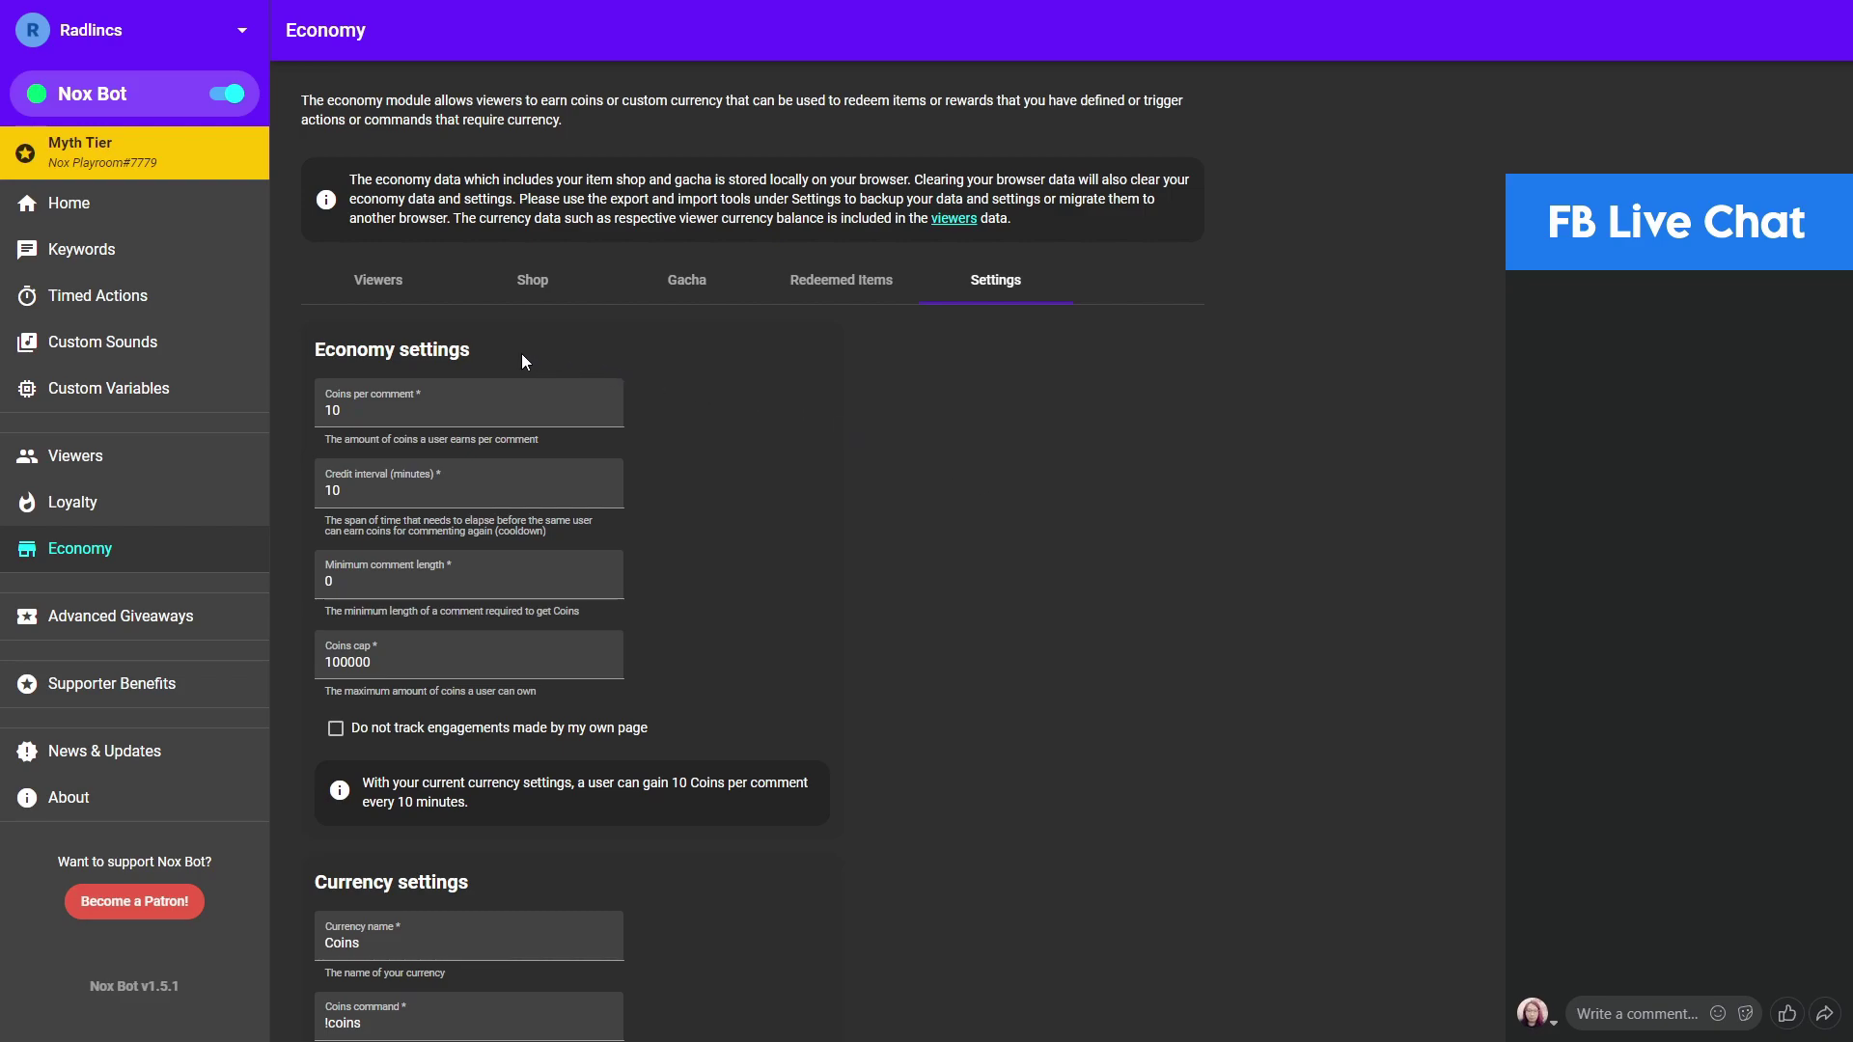
Step: Re-enter a 10-minute credit interval, review the other earning fields, and exclude own-page engagements
{"action": "left_click", "coordinate": [454, 423]}
{"action": "left_click", "coordinate": [438, 486]}
{"action": "double_click", "coordinate": [381, 497]}
{"action": "type", "text": "10"}
{"action": "left_click", "coordinate": [373, 413]}
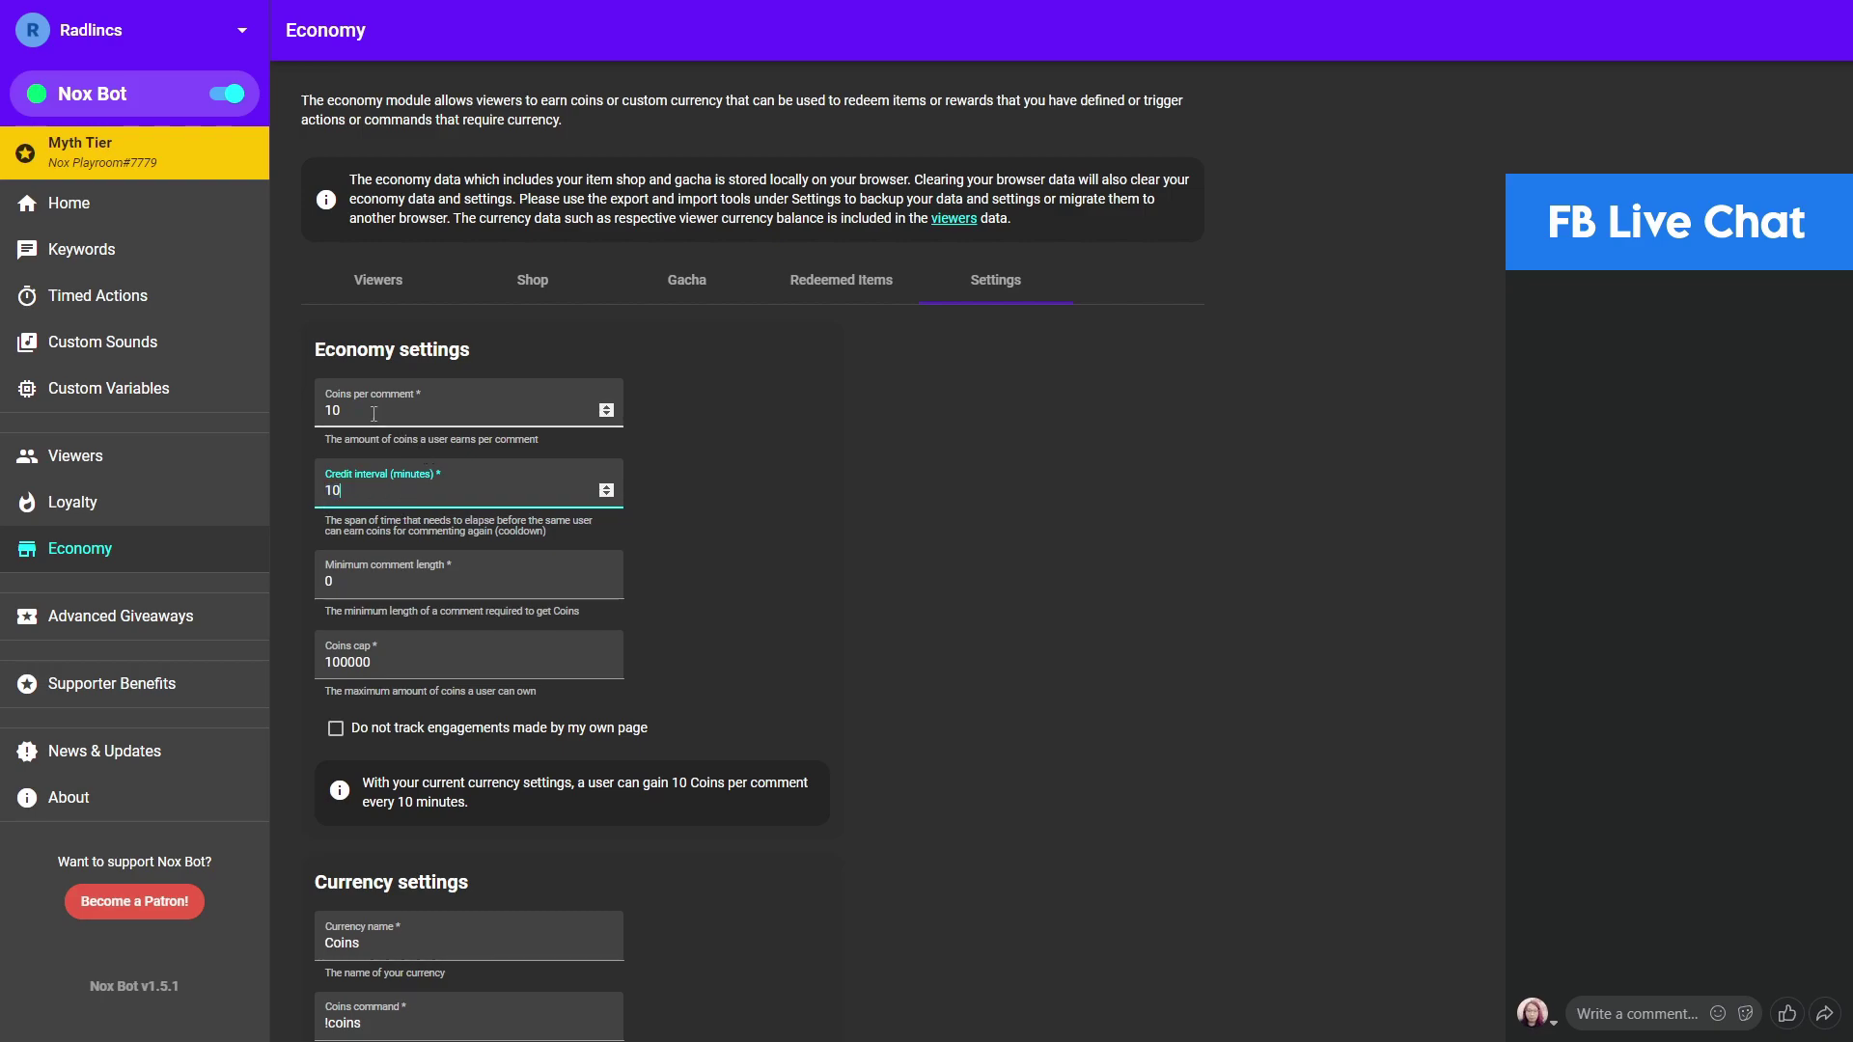
{"action": "left_click", "coordinate": [382, 496]}
{"action": "left_click", "coordinate": [399, 592]}
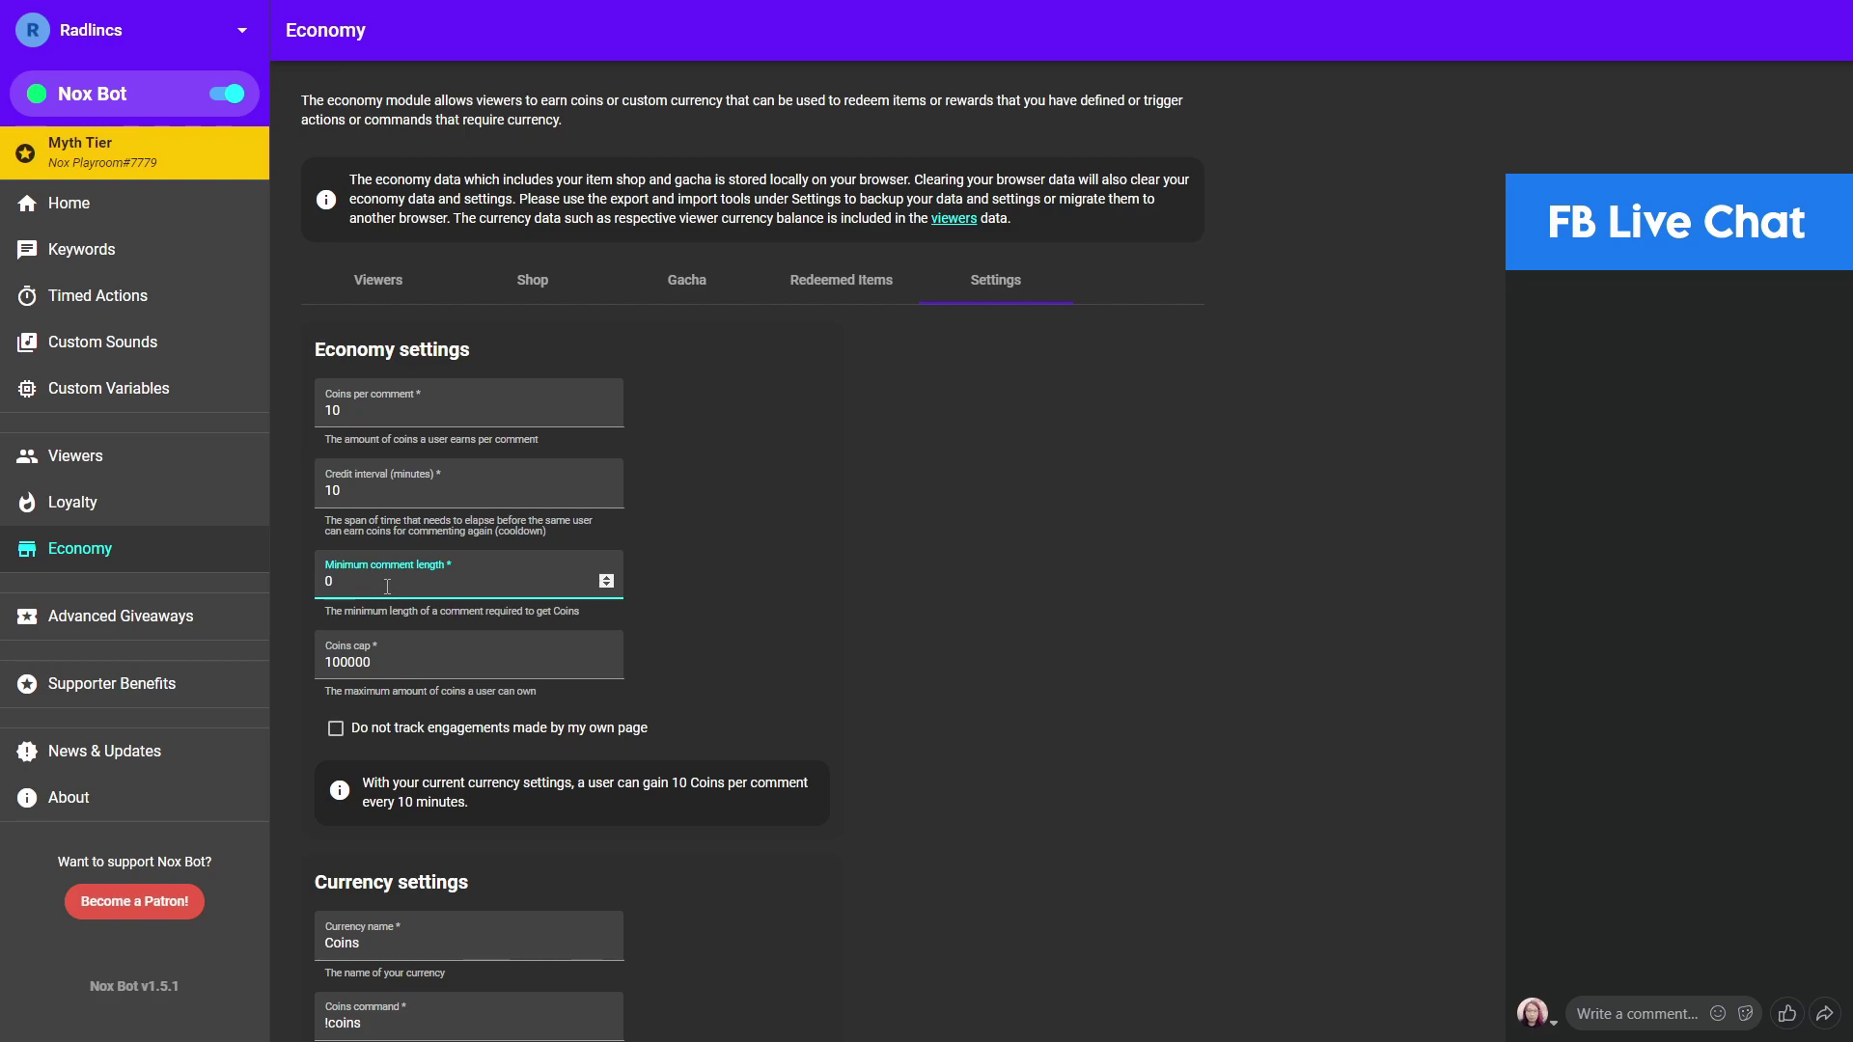
{"action": "left_click", "coordinate": [407, 656]}
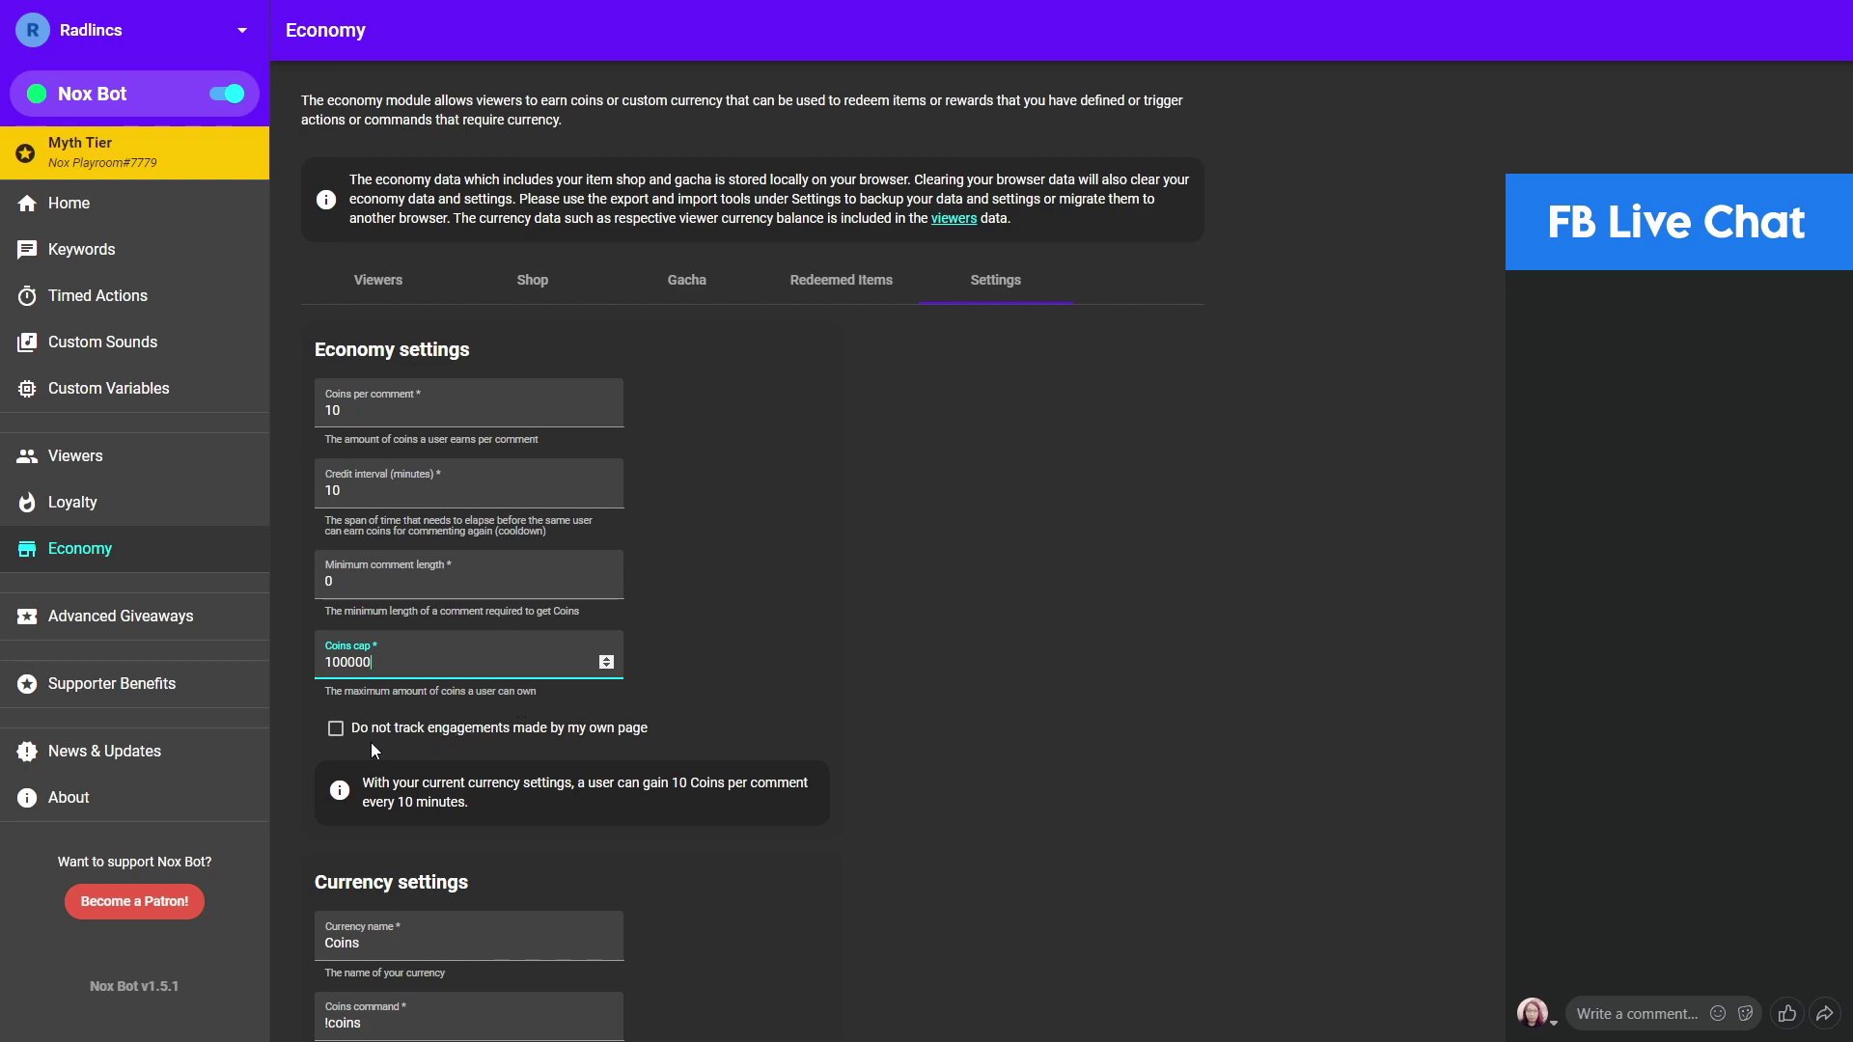
{"action": "left_click", "coordinate": [585, 738]}
Step: Rename the currency from Coins to Mora
{"action": "scroll", "coordinate": [959, 745], "scroll_direction": "down", "scroll_amount": 7}
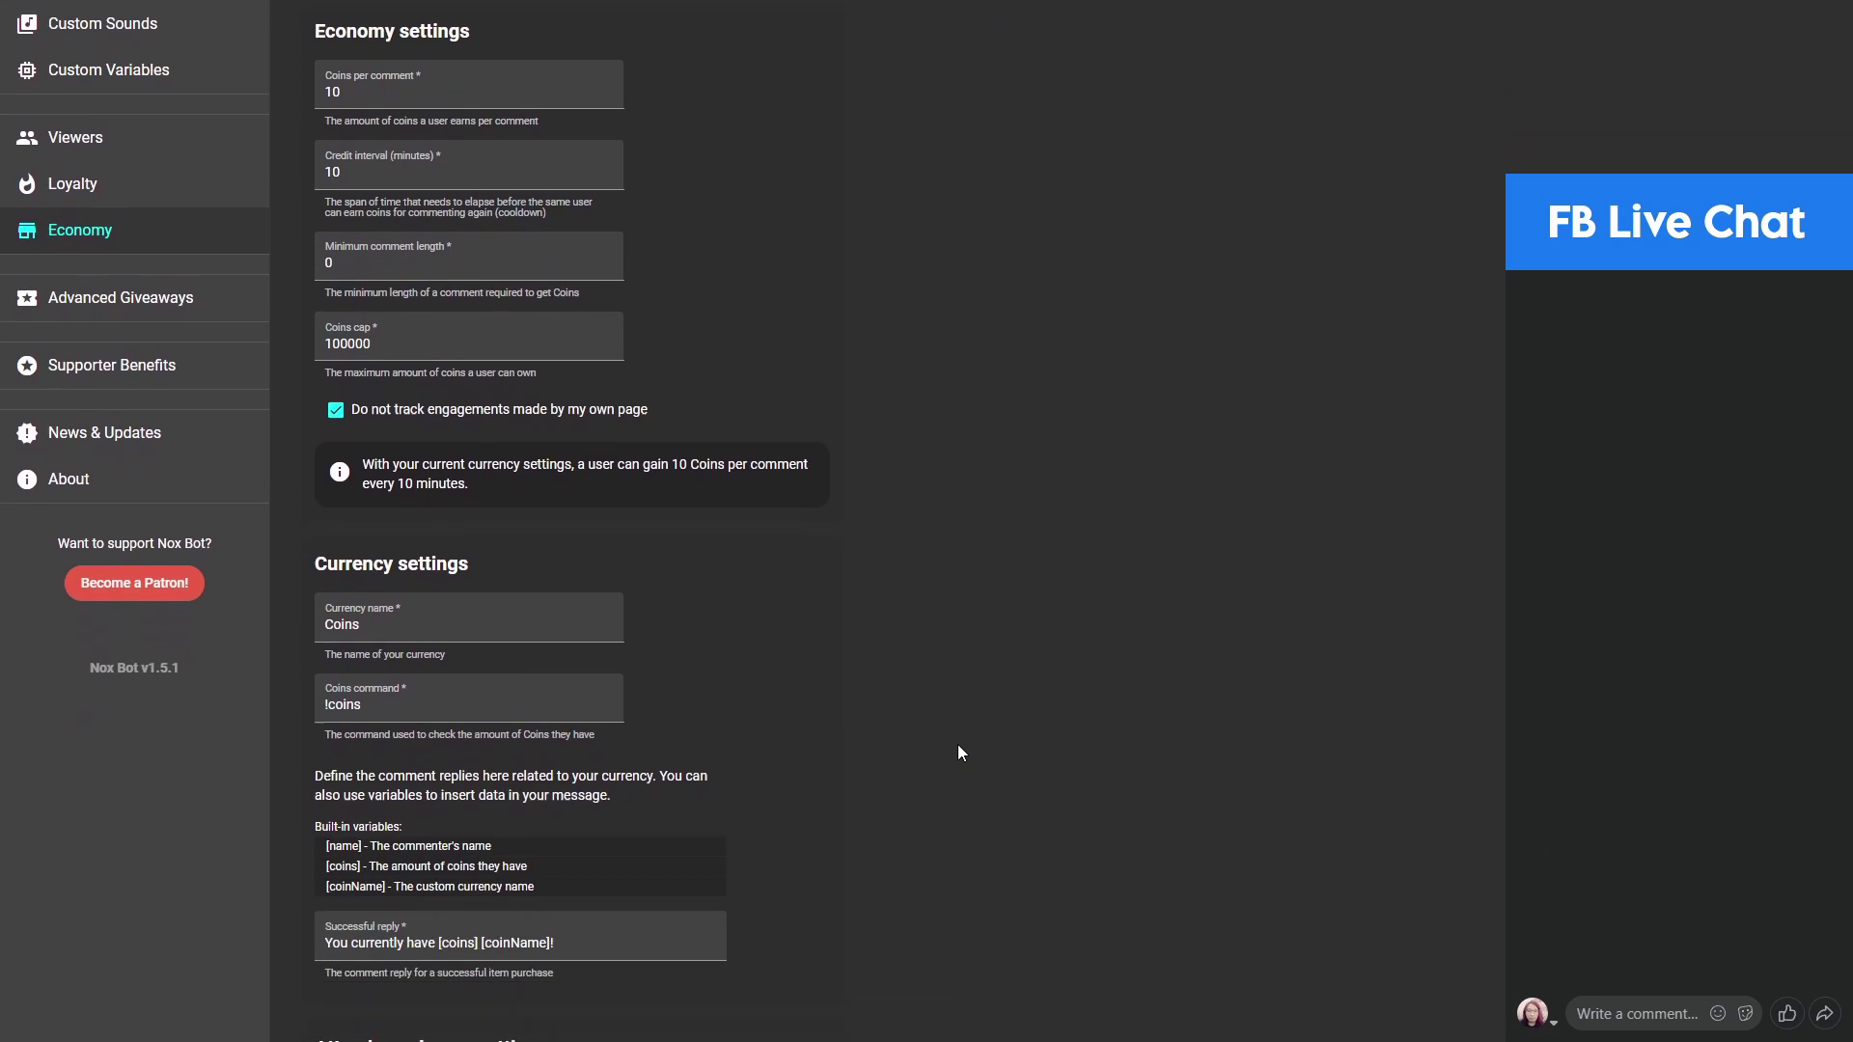
{"action": "left_click", "coordinate": [431, 185]}
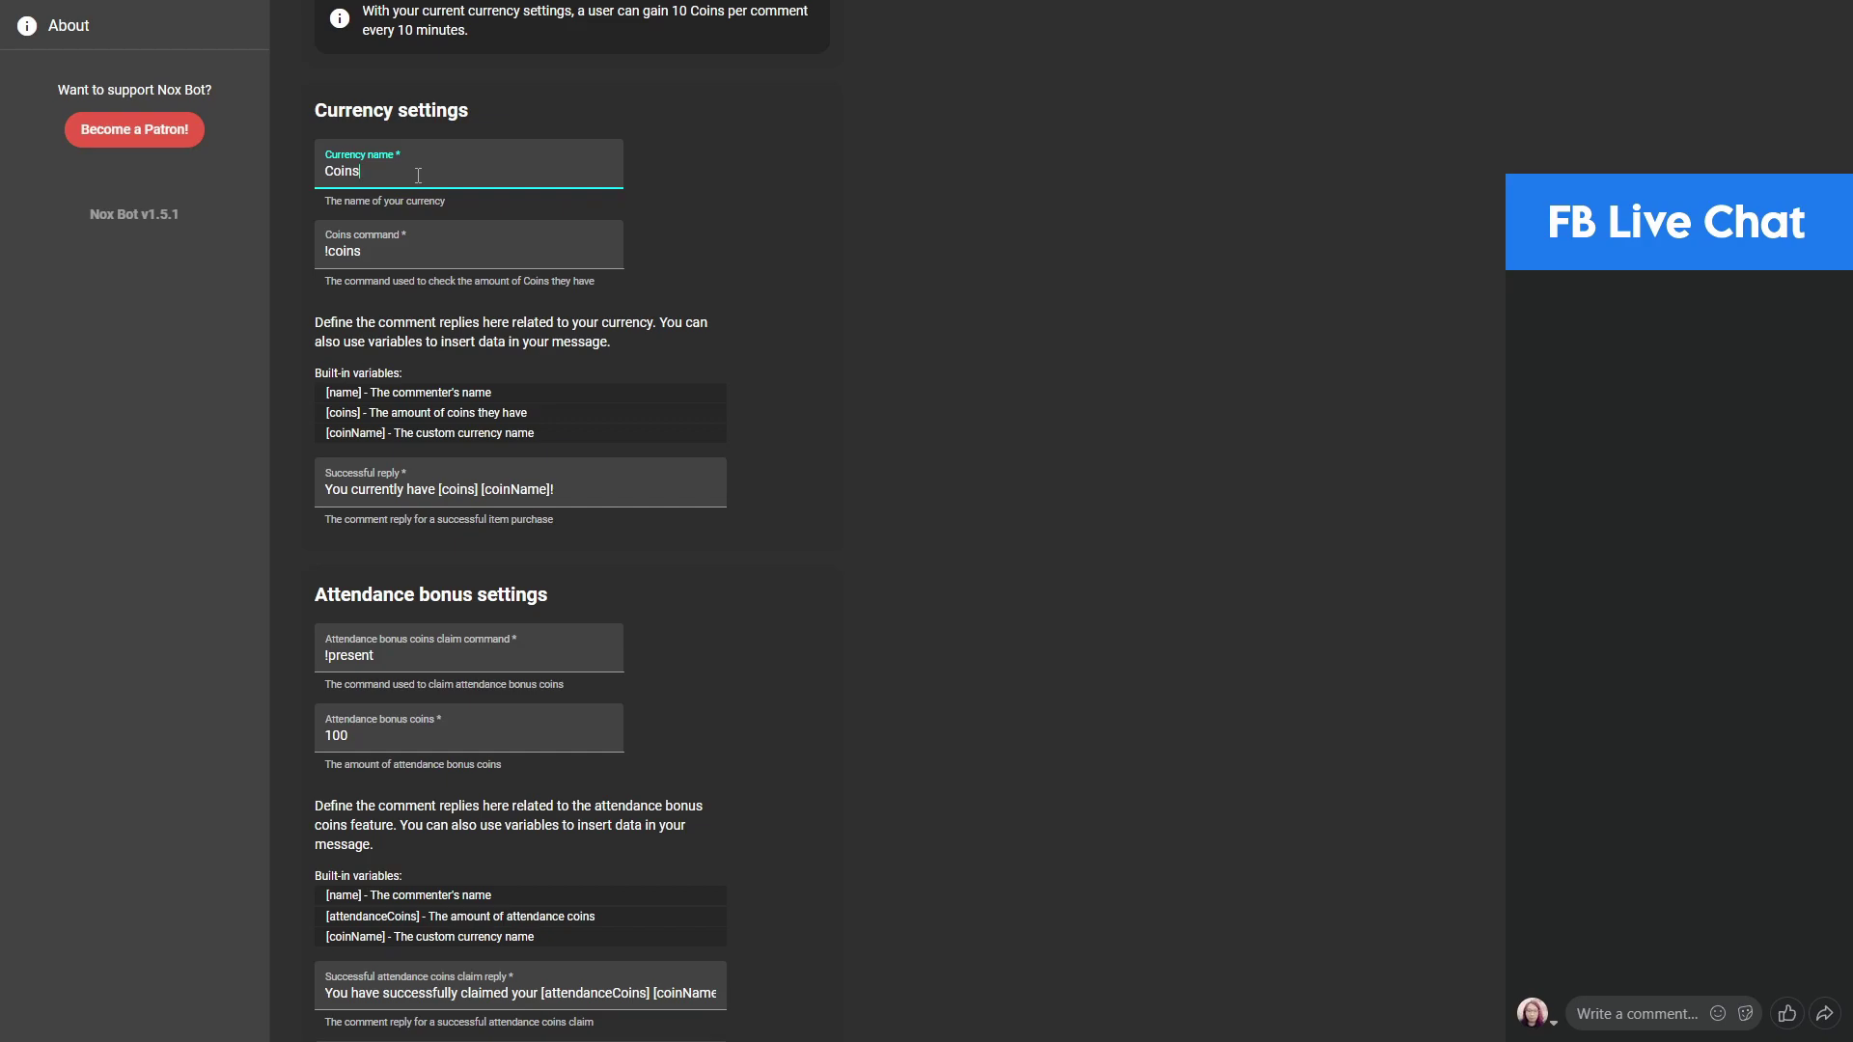
{"action": "double_click", "coordinate": [418, 175]}
{"action": "type", "text": "Mora"}
Step: Review the !coins command and successful reply fields, leaving them unchanged
{"action": "left_click", "coordinate": [434, 249]}
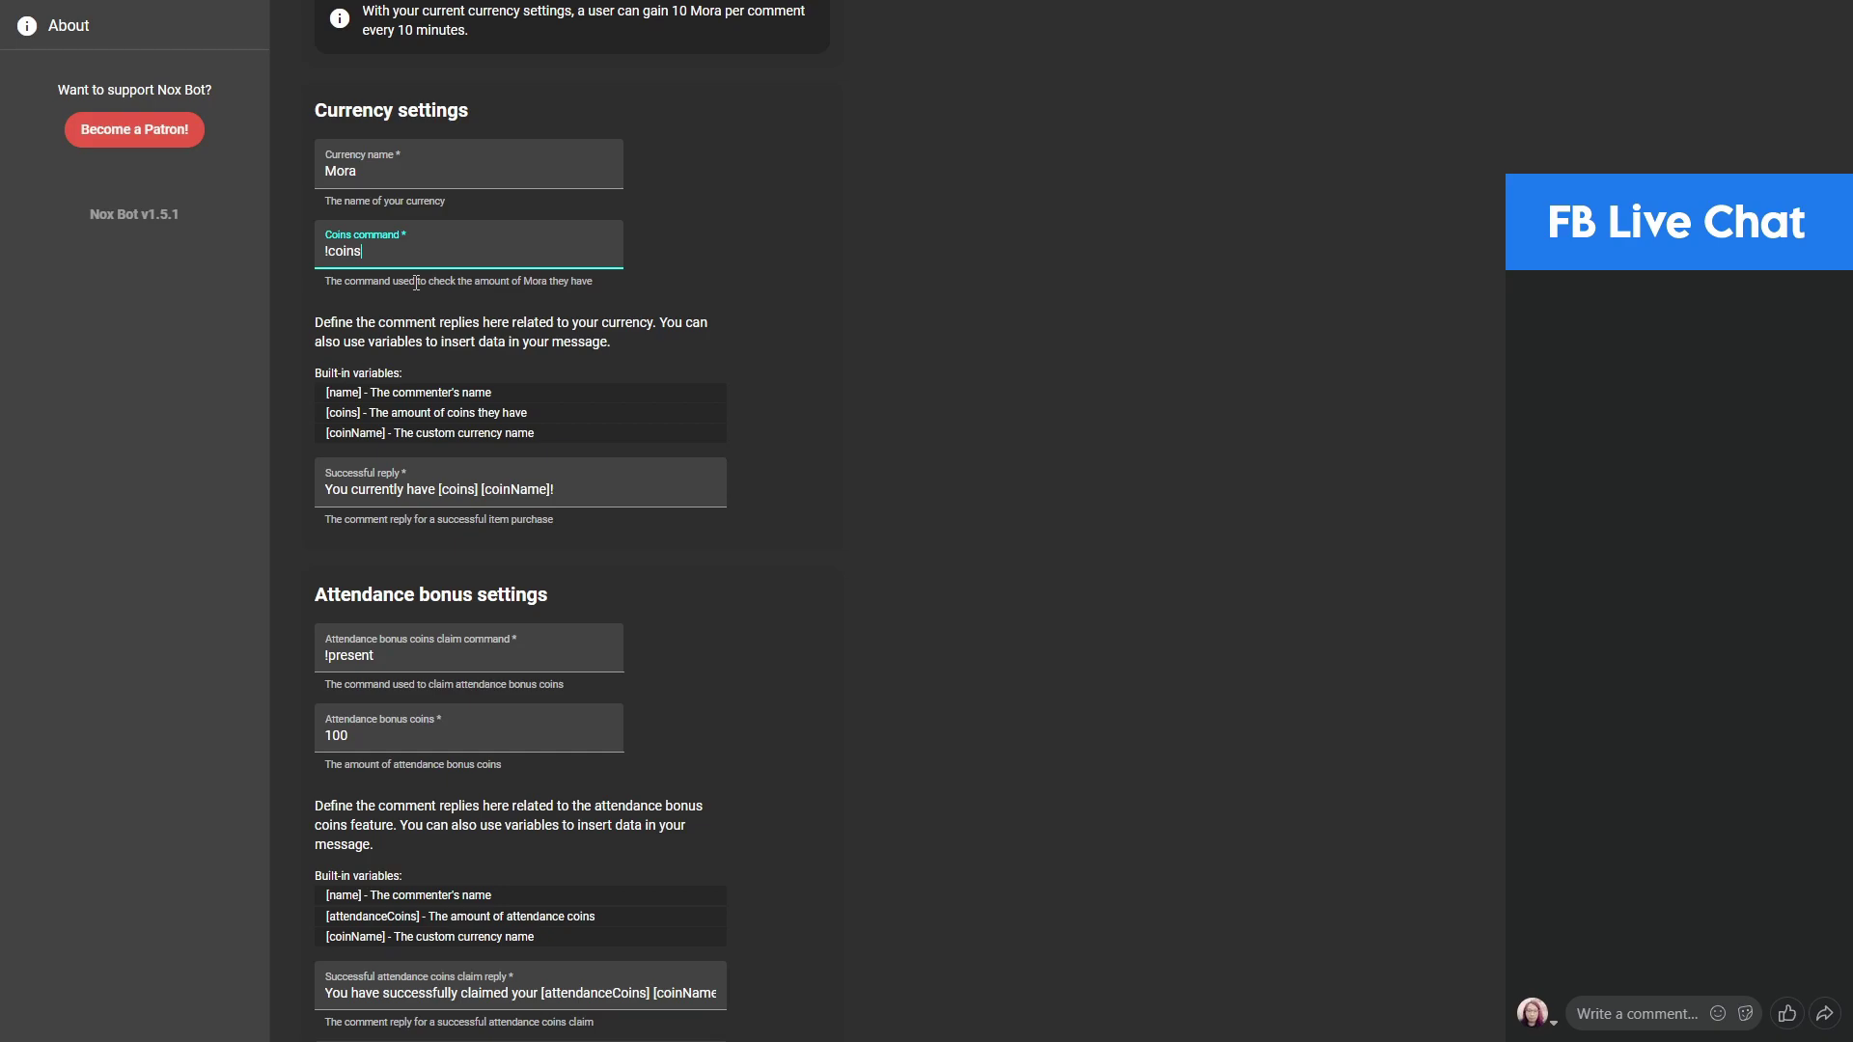
{"action": "double_click", "coordinate": [374, 253]}
{"action": "left_click", "coordinate": [375, 253]}
{"action": "left_click", "coordinate": [628, 487]}
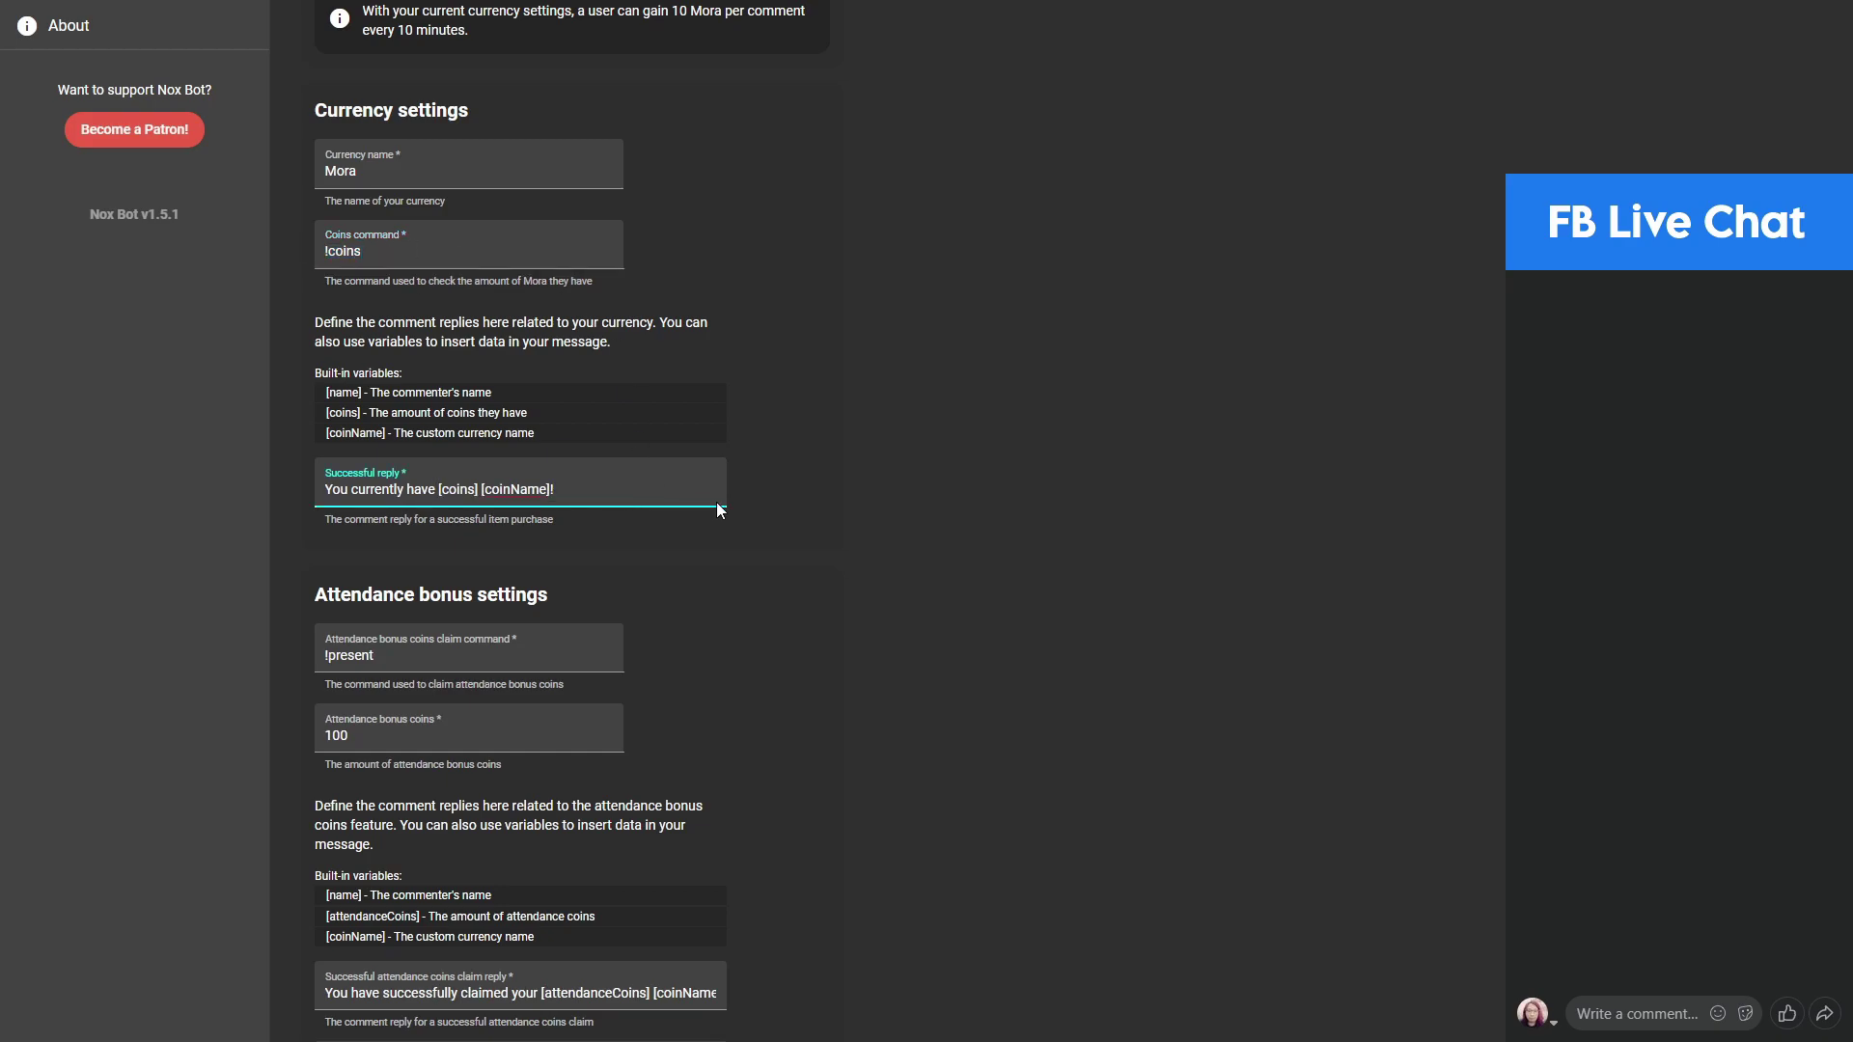
{"action": "left_click", "coordinate": [824, 527]}
{"action": "scroll", "coordinate": [823, 526], "scroll_direction": "down", "scroll_amount": 5}
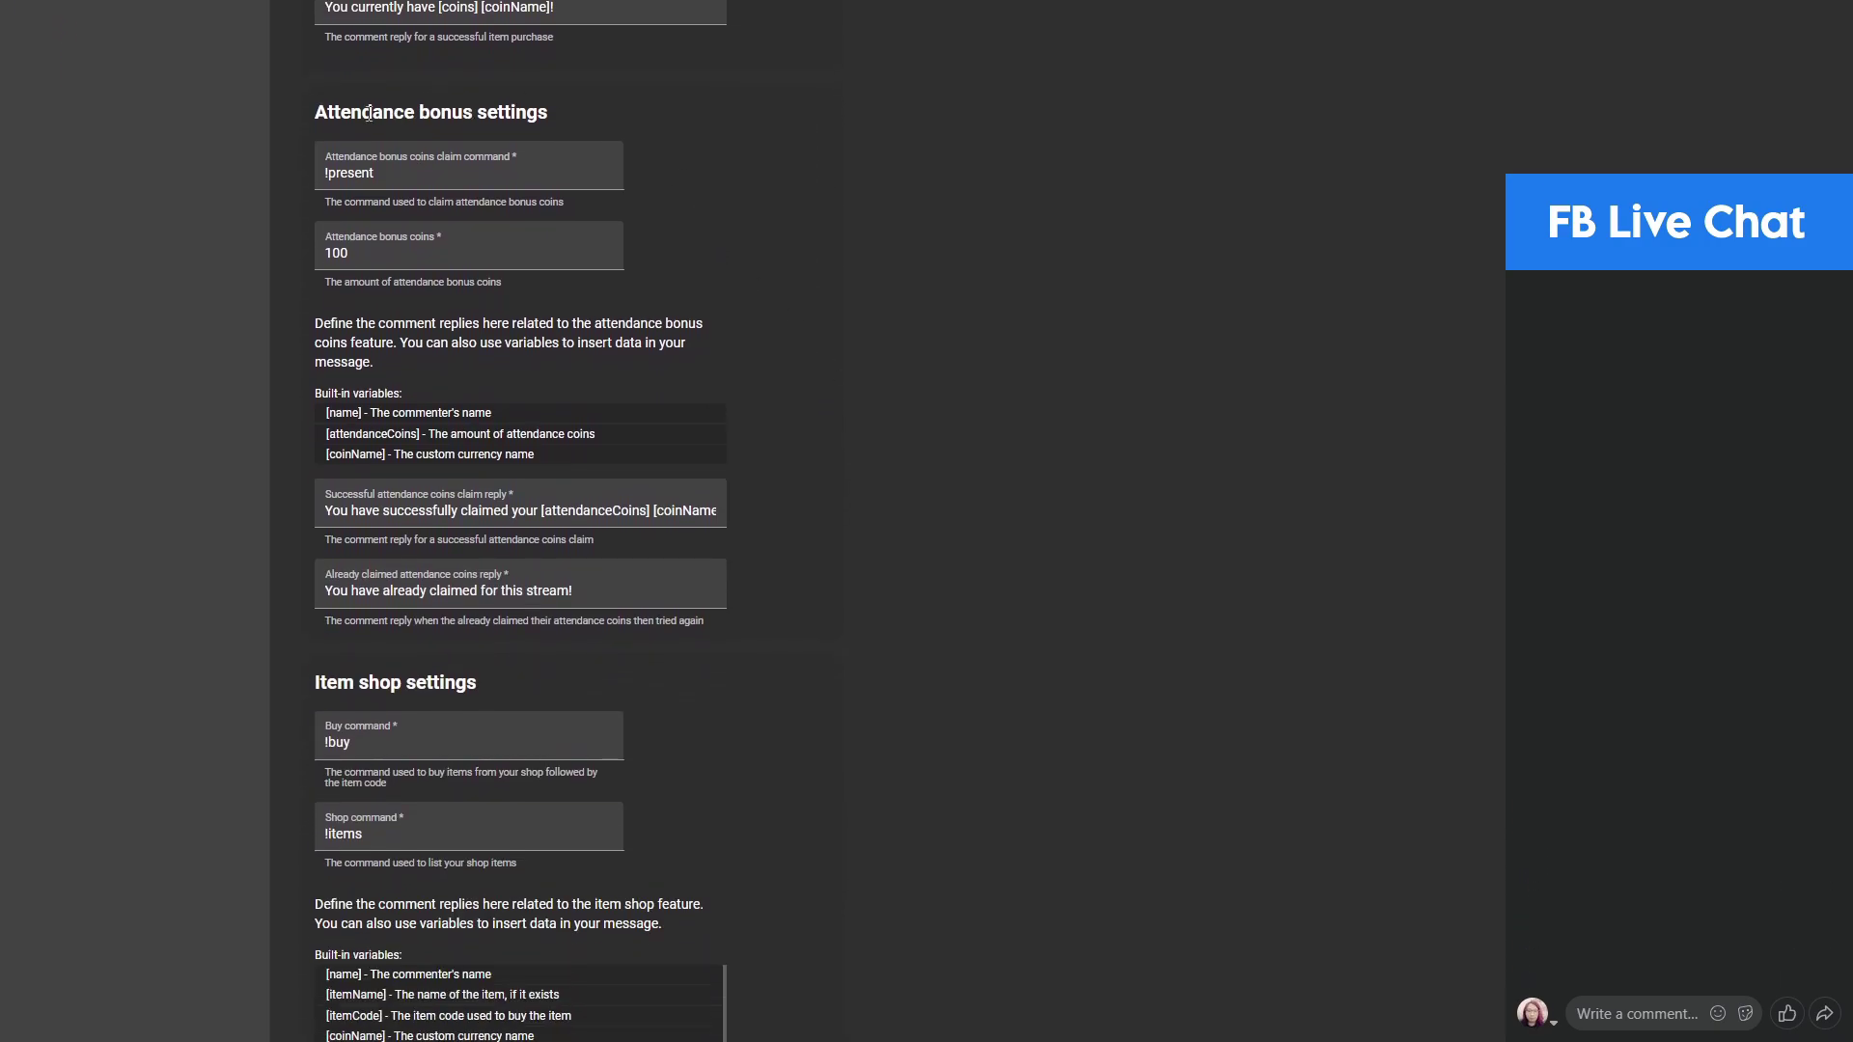
{"action": "left_click_drag", "start_coordinate": [369, 114], "coordinate": [453, 111]}
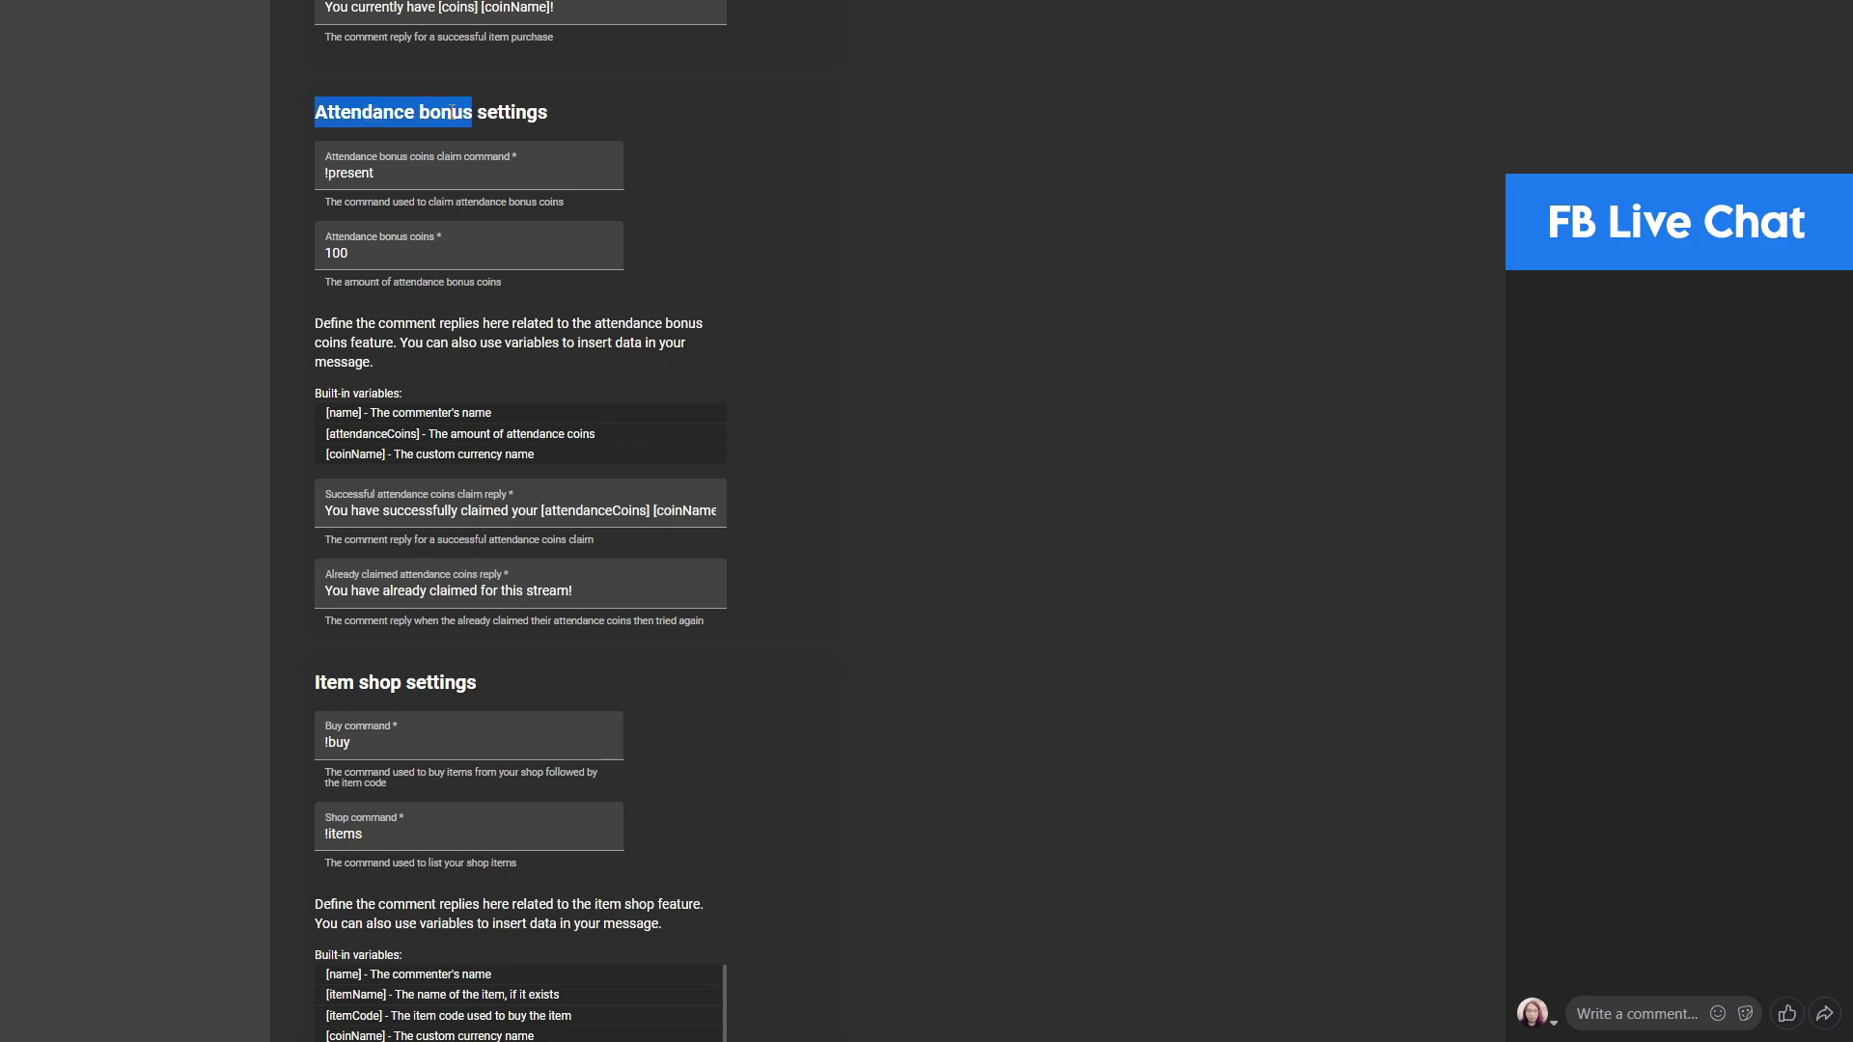
{"action": "double_click", "coordinate": [453, 111]}
{"action": "left_click", "coordinate": [773, 182]}
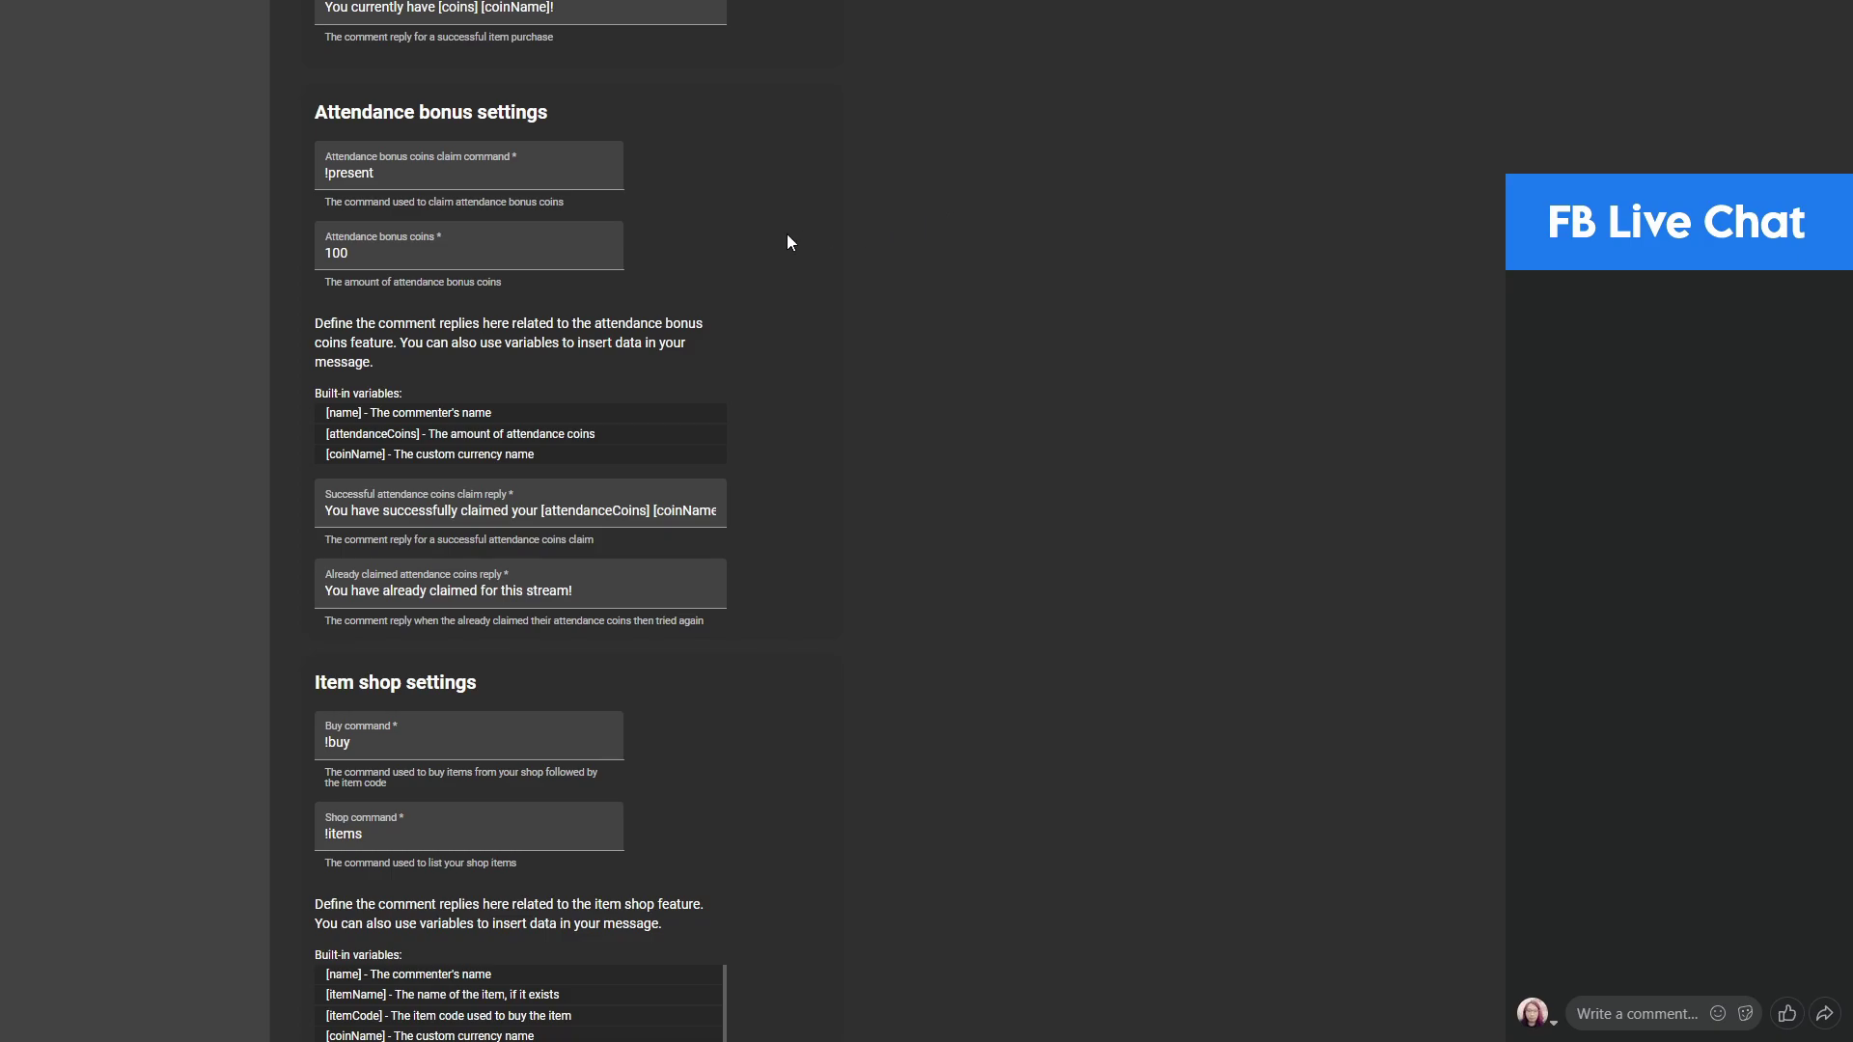
{"action": "left_click", "coordinate": [403, 251]}
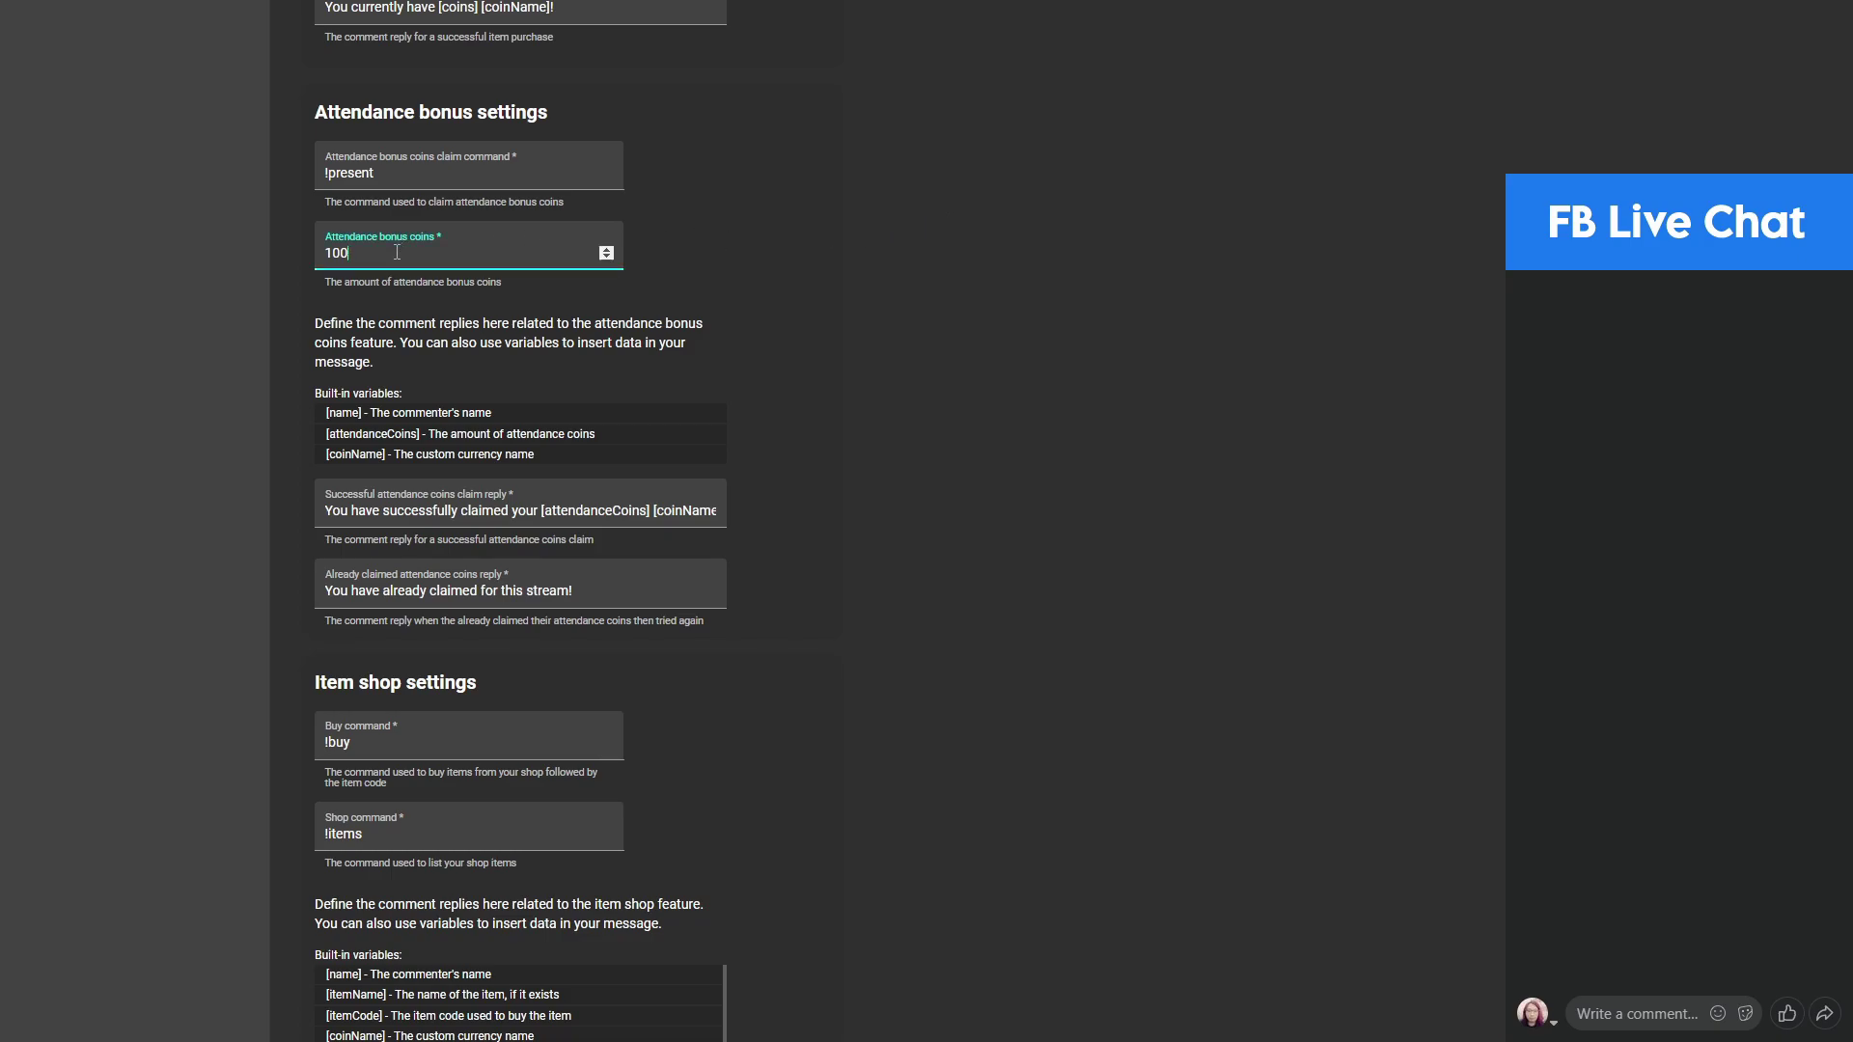
{"action": "left_click_drag", "start_coordinate": [399, 253], "coordinate": [278, 253]}
{"action": "left_click_drag", "start_coordinate": [398, 178], "coordinate": [303, 175]}
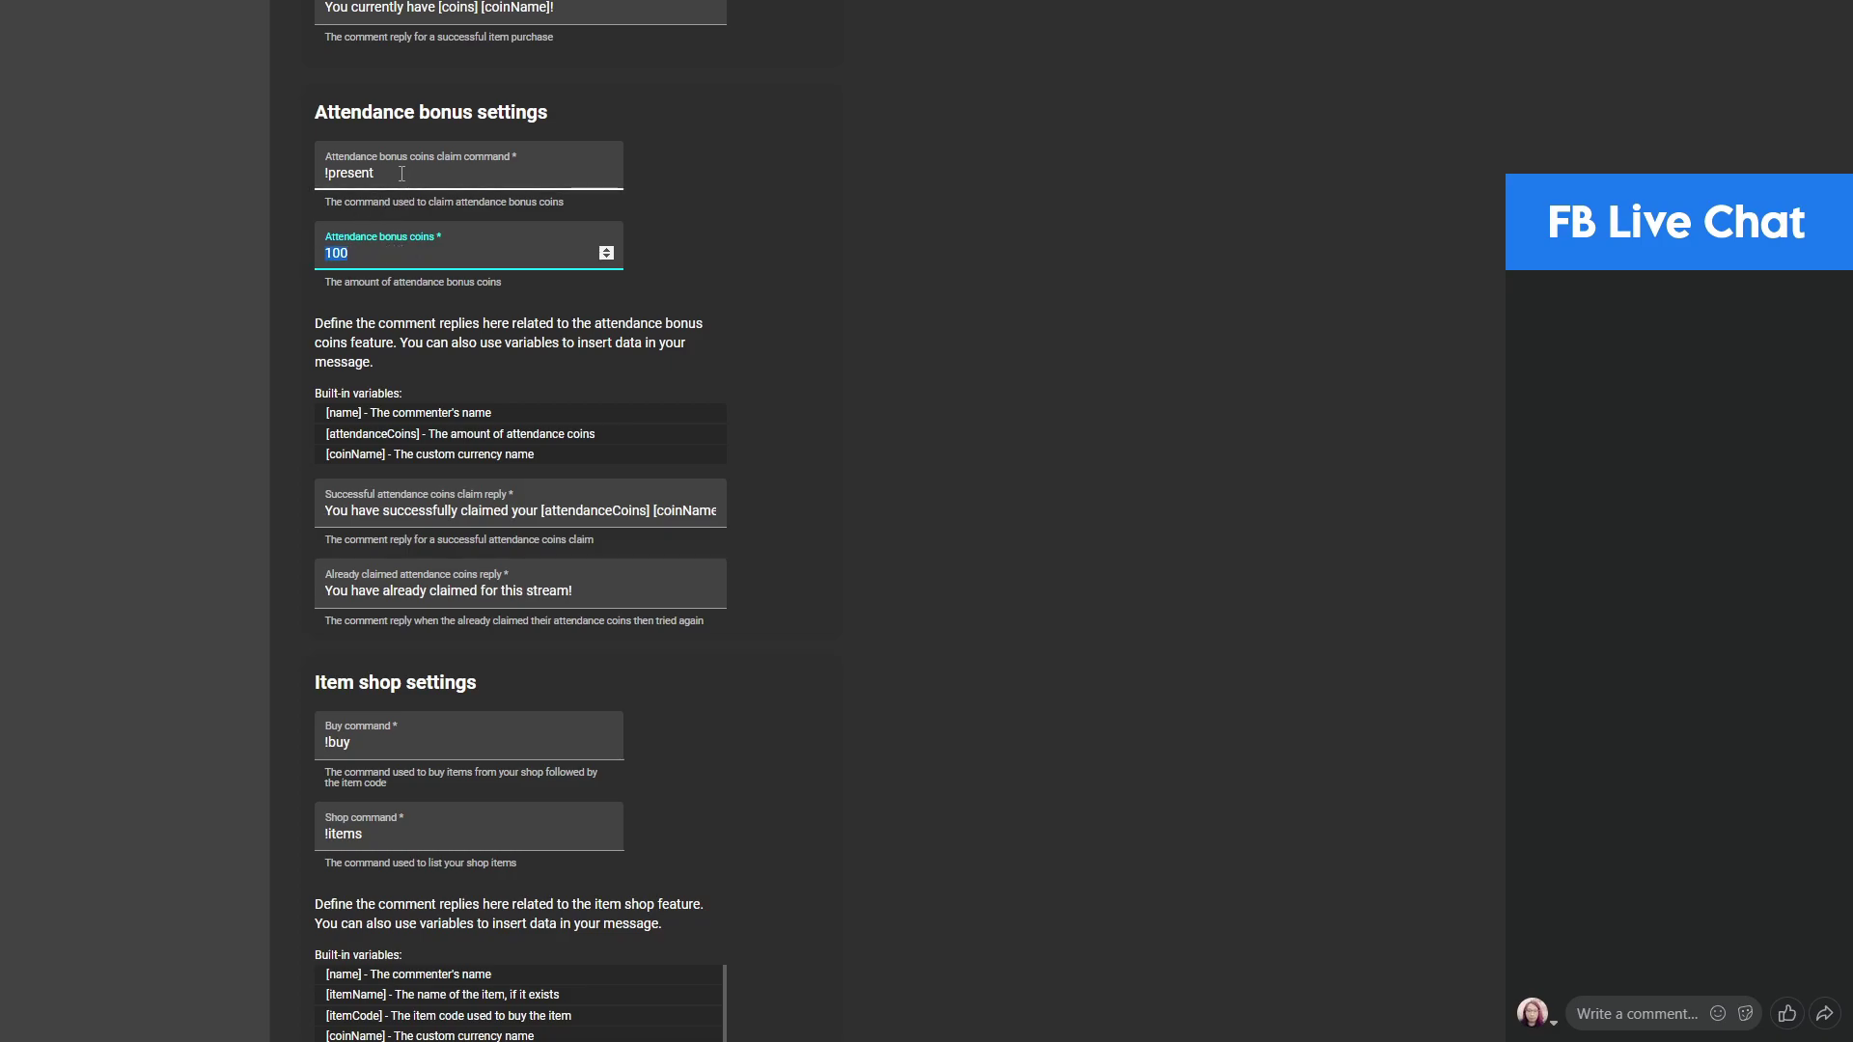
{"action": "left_click", "coordinate": [304, 170]}
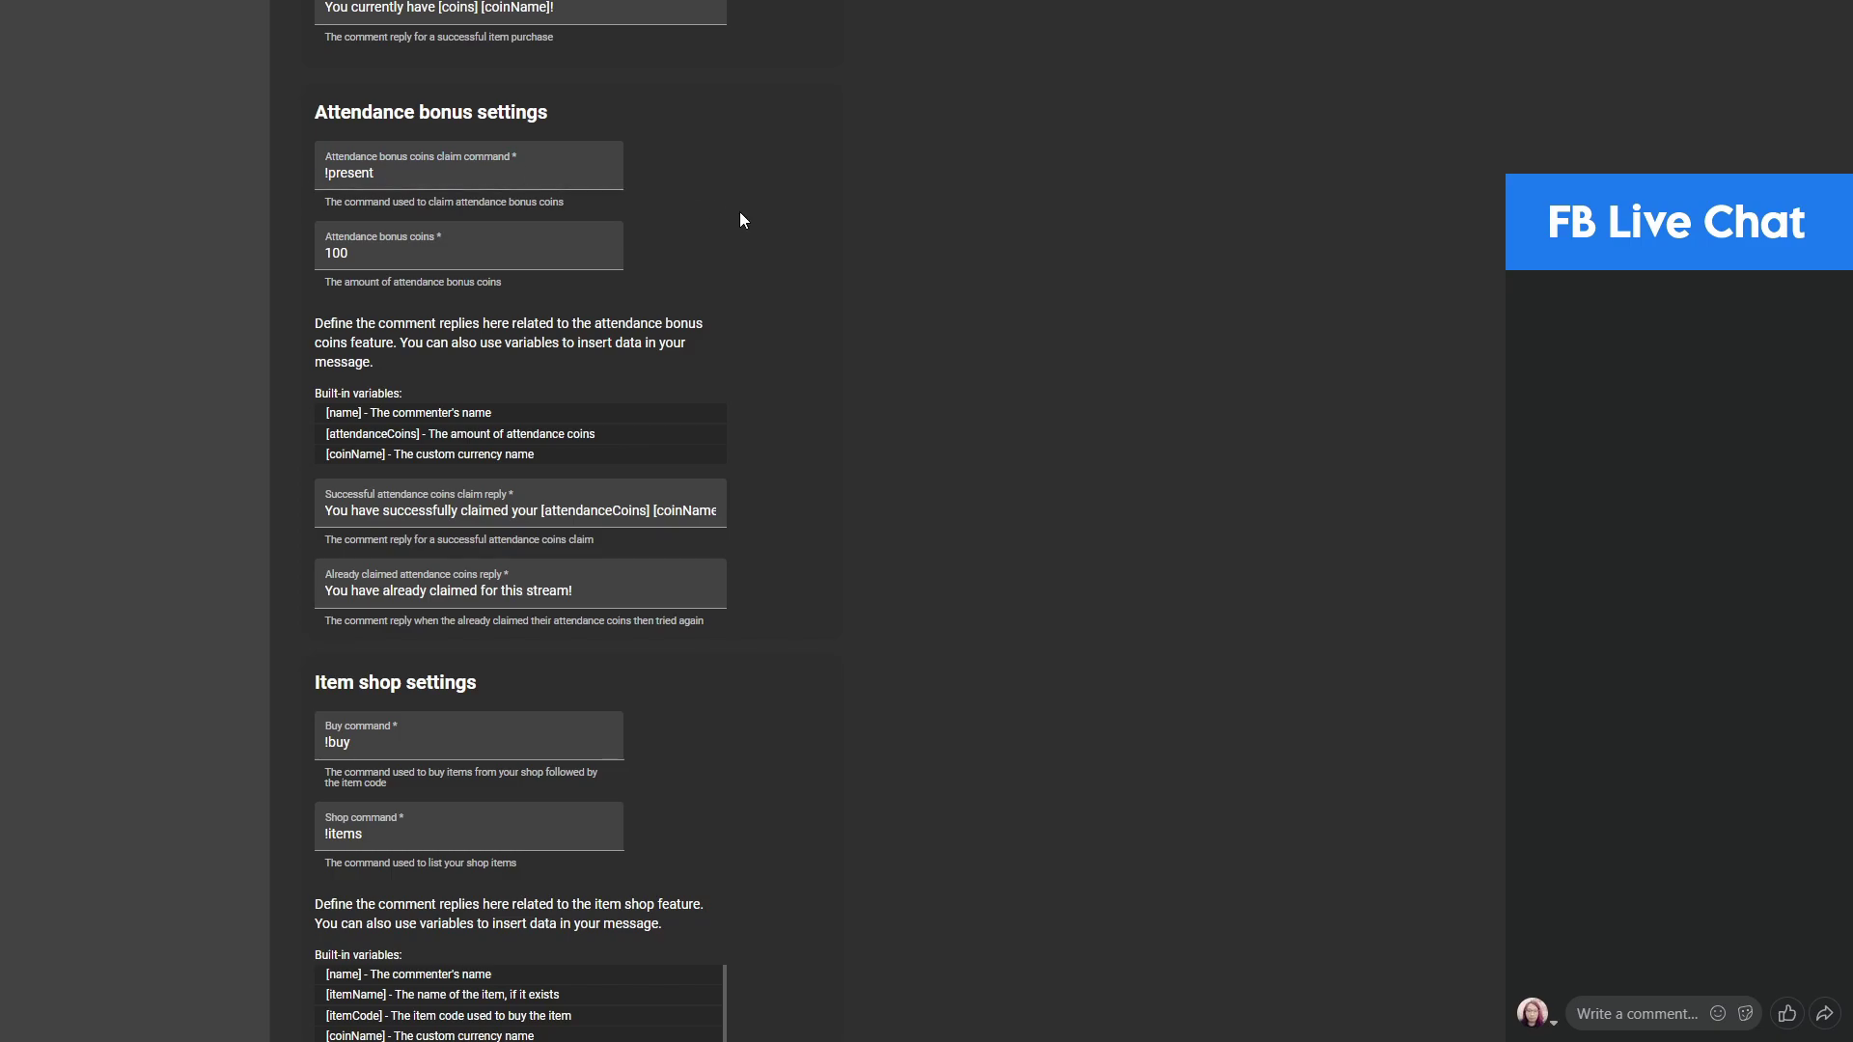
{"action": "left_click_drag", "start_coordinate": [381, 174], "coordinate": [285, 173]}
{"action": "left_click_drag", "start_coordinate": [370, 247], "coordinate": [281, 247]}
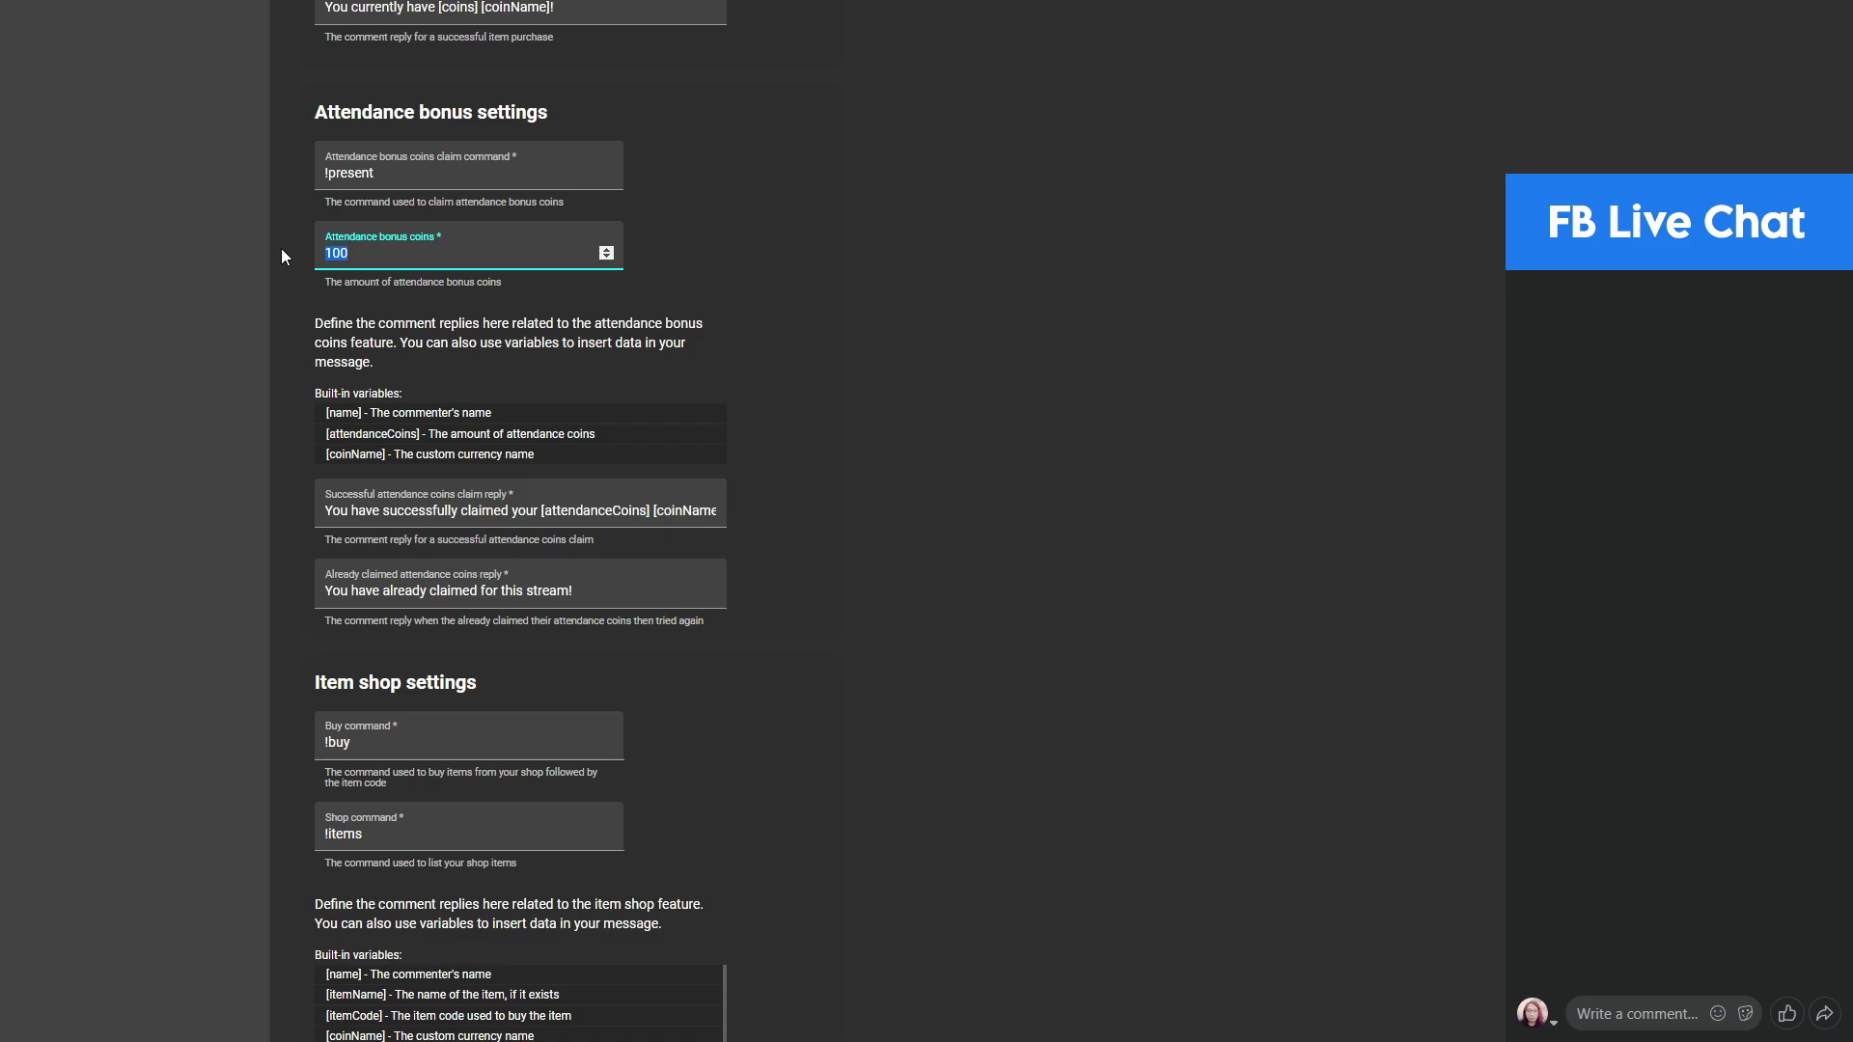
{"action": "left_click", "coordinate": [408, 303]}
{"action": "left_click", "coordinate": [413, 251]}
{"action": "left_click", "coordinate": [622, 517]}
{"action": "left_click", "coordinate": [588, 590]}
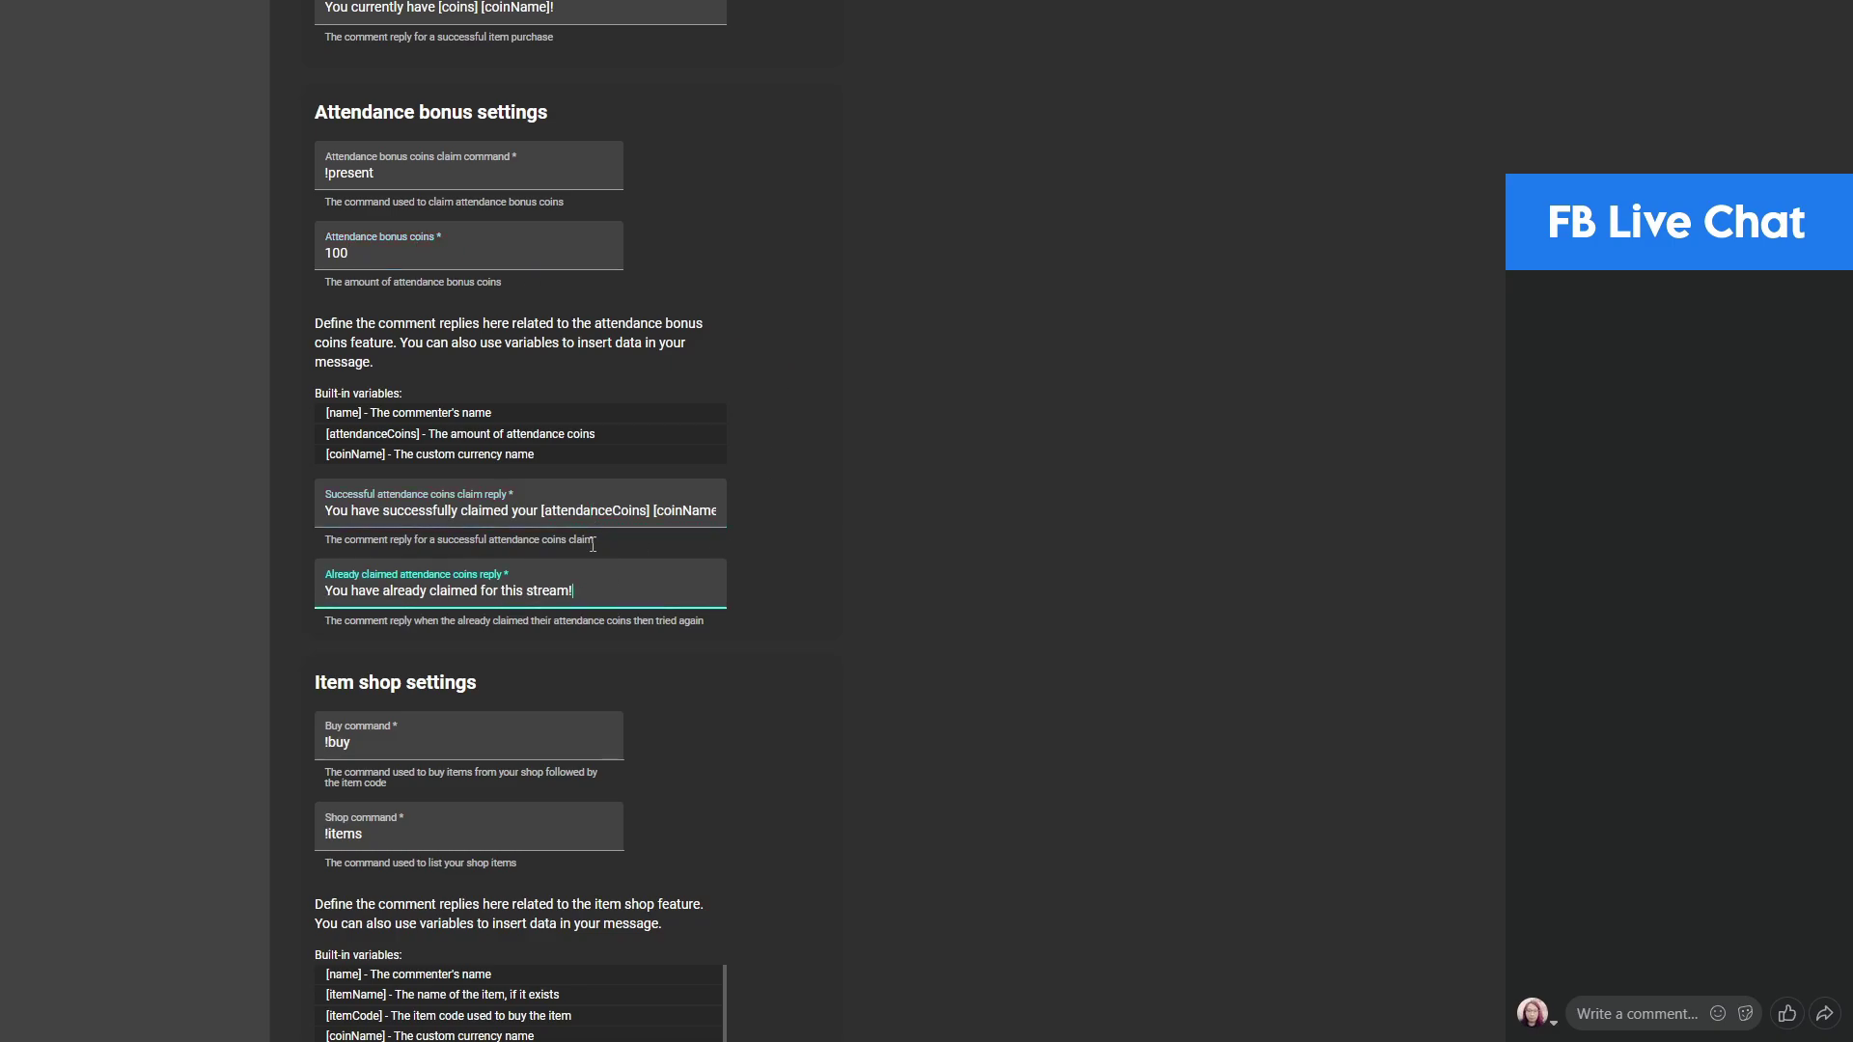
{"action": "left_click", "coordinate": [594, 521]}
{"action": "left_click", "coordinate": [593, 591]}
{"action": "left_click", "coordinate": [612, 511]}
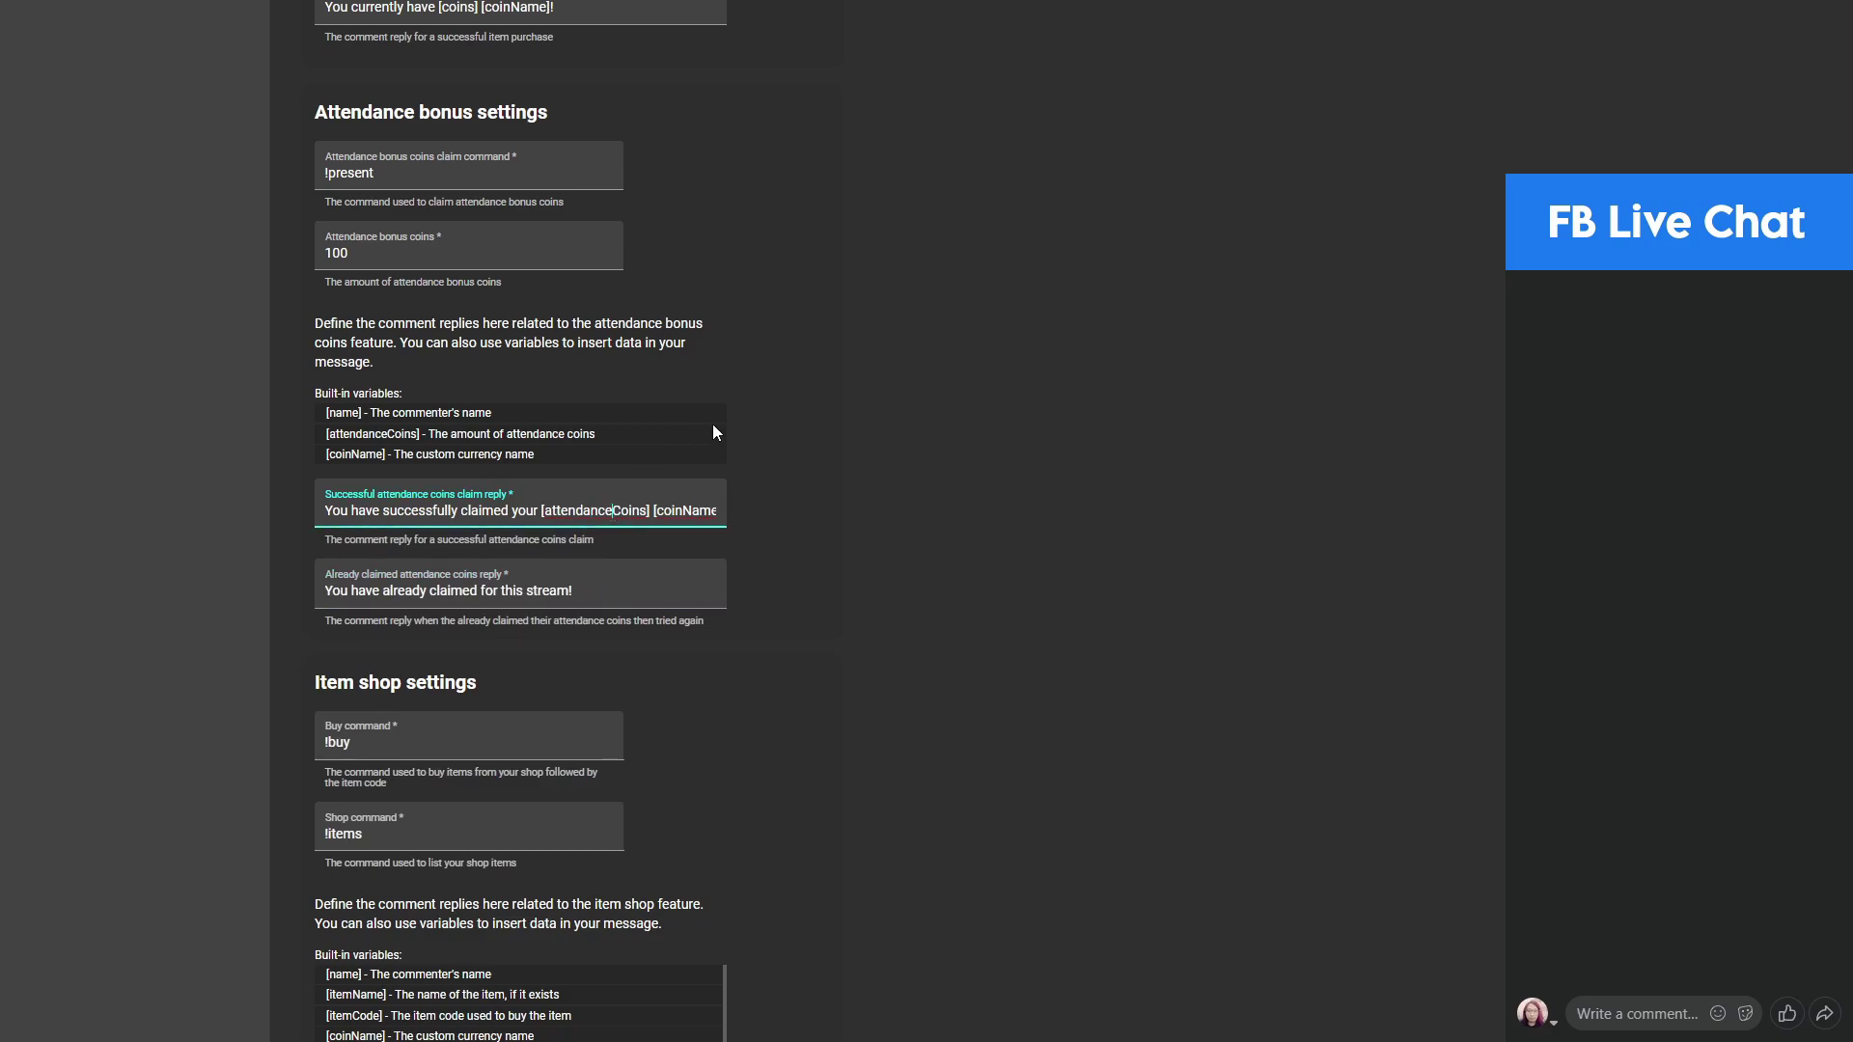
{"action": "left_click", "coordinate": [773, 494]}
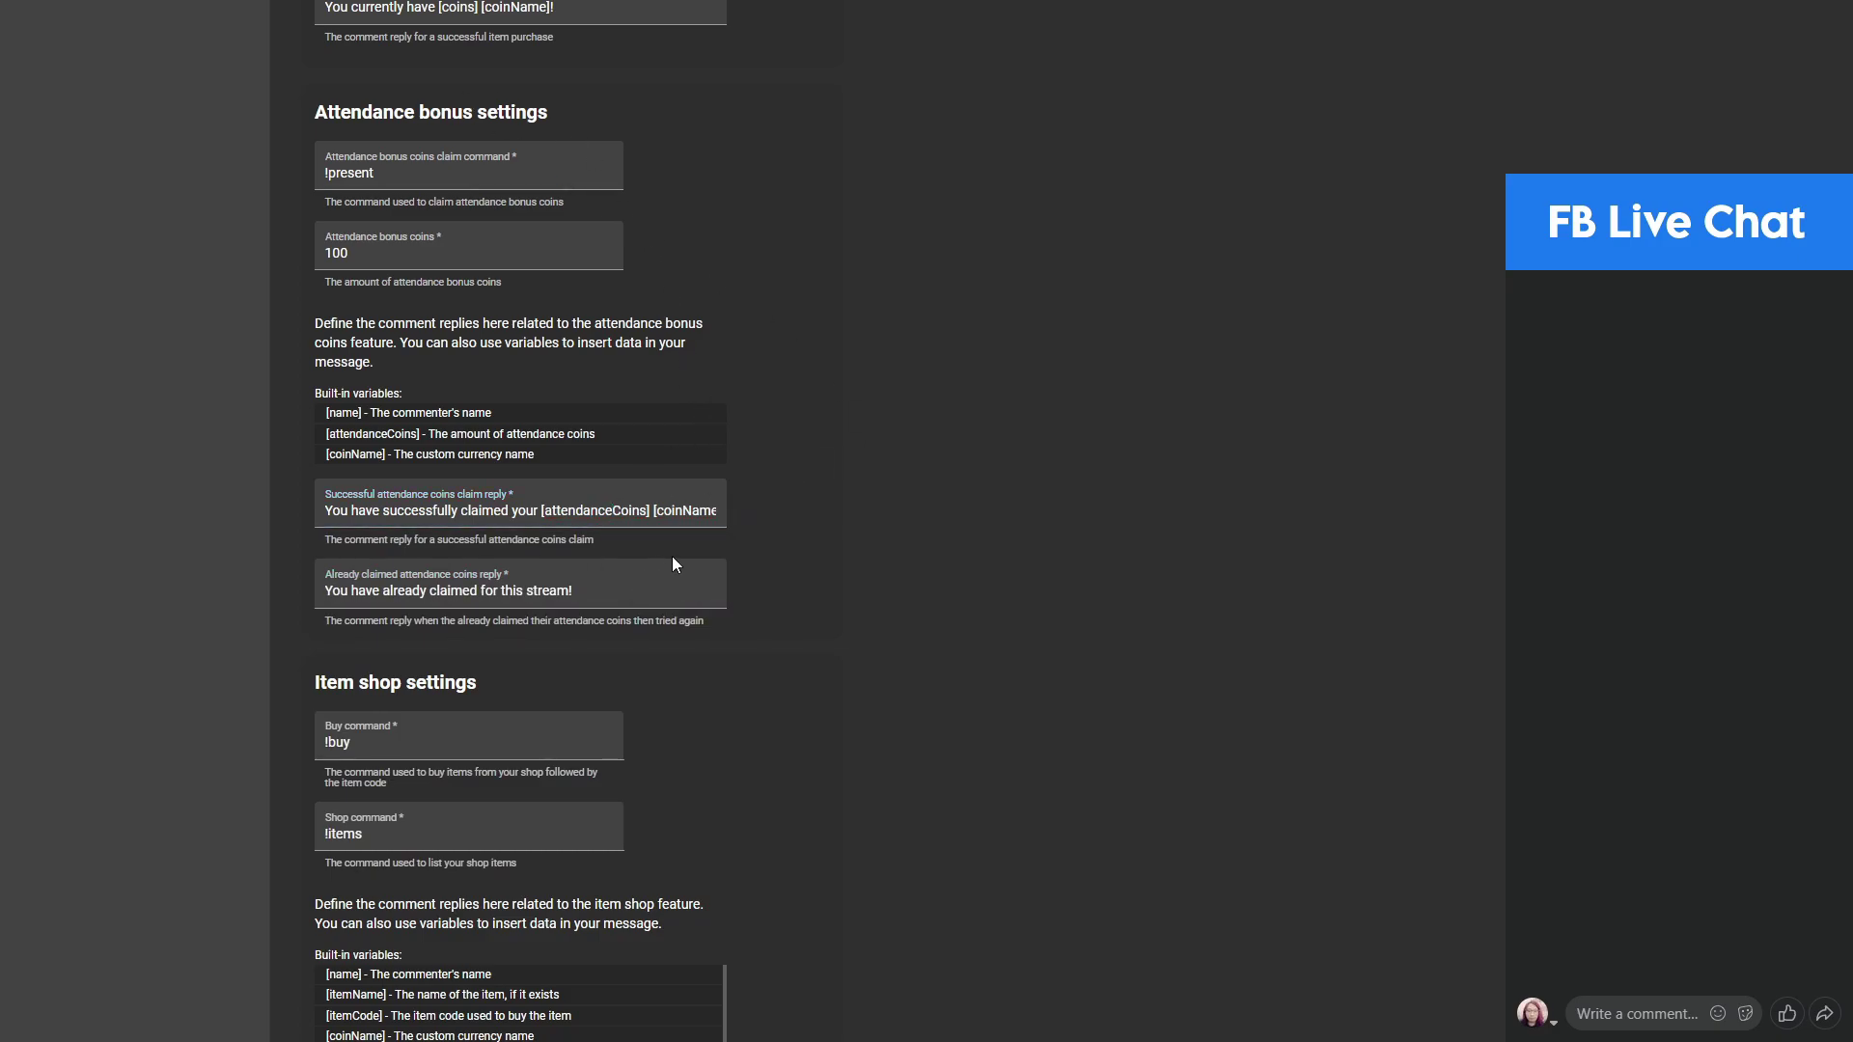
{"action": "scroll", "coordinate": [950, 629], "scroll_direction": "down", "scroll_amount": 6}
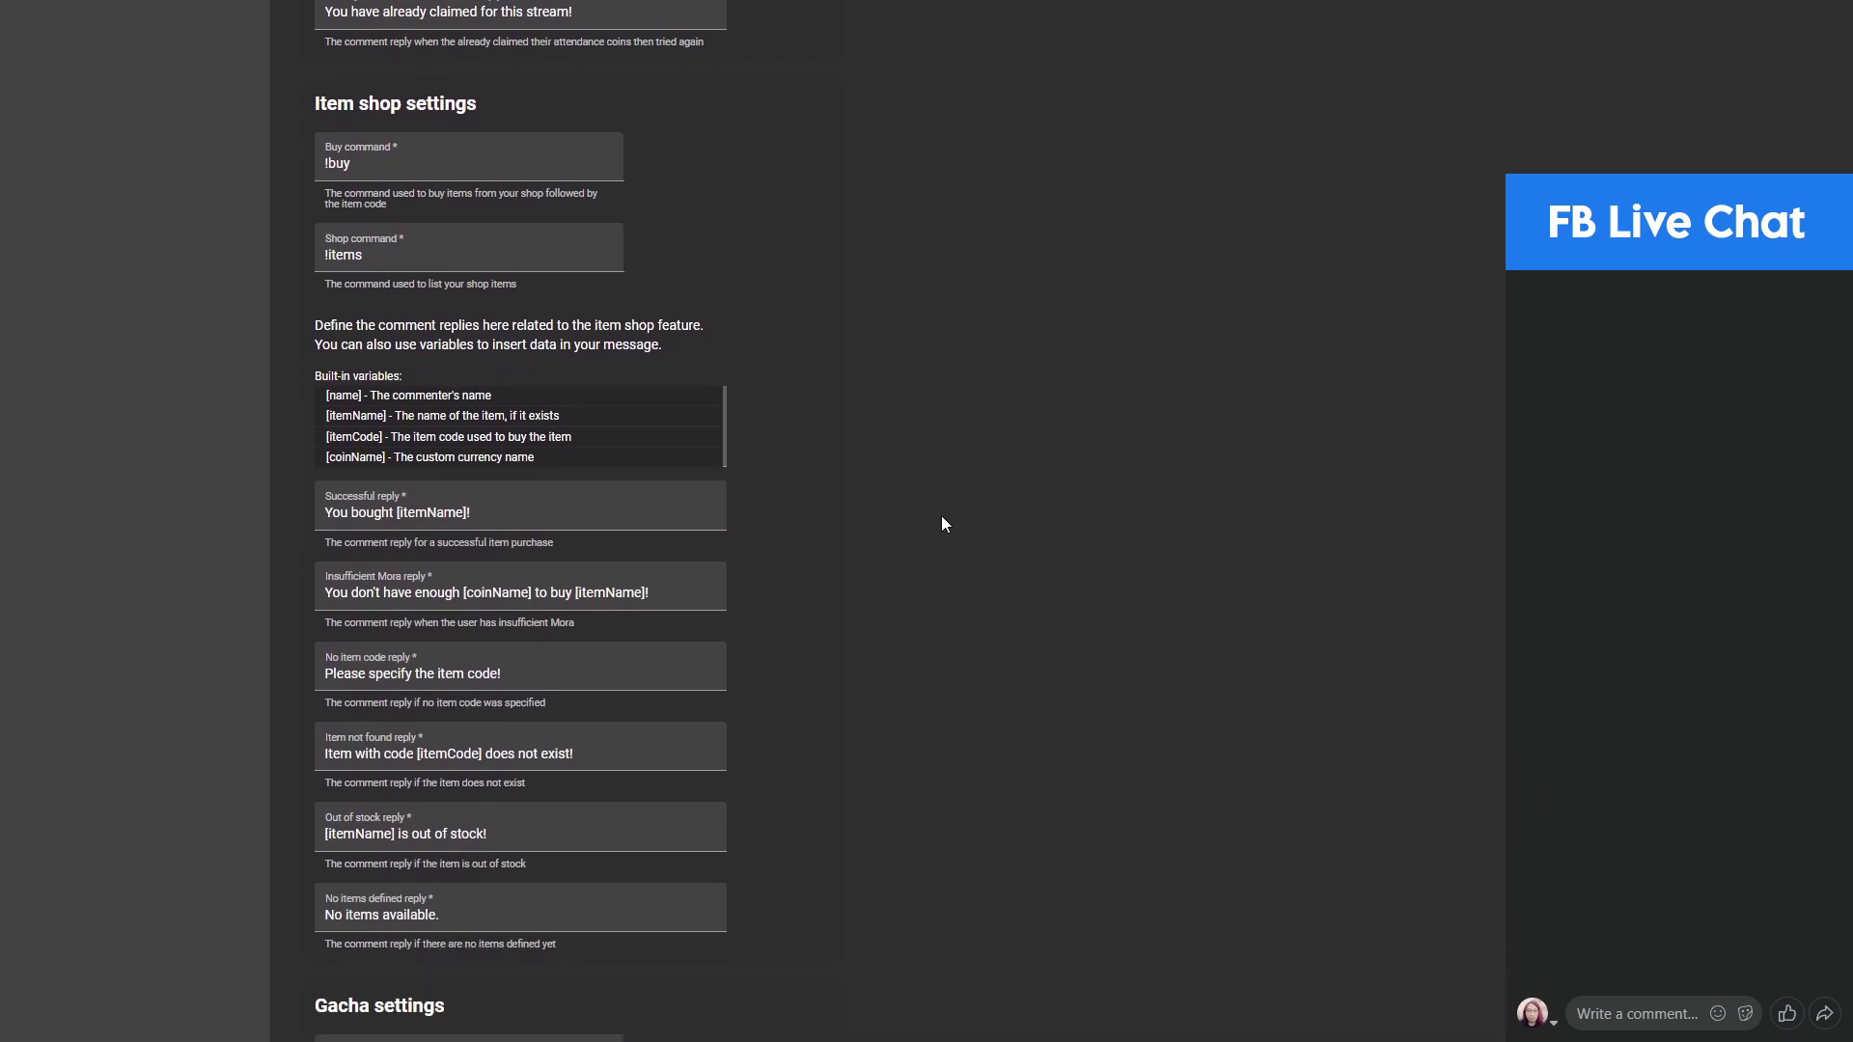
{"action": "left_click", "coordinate": [420, 163]}
{"action": "left_click", "coordinate": [389, 257]}
{"action": "double_click", "coordinate": [400, 256]}
{"action": "left_click", "coordinate": [418, 256]}
{"action": "left_click", "coordinate": [381, 162]}
{"action": "double_click", "coordinate": [379, 162]}
{"action": "left_click", "coordinate": [410, 162]}
{"action": "left_click", "coordinate": [408, 207]}
Step: Review the gacha pull command and its 1000 Mora cost, keeping the cost at 1000
{"action": "scroll", "coordinate": [872, 654], "scroll_direction": "down", "scroll_amount": 9}
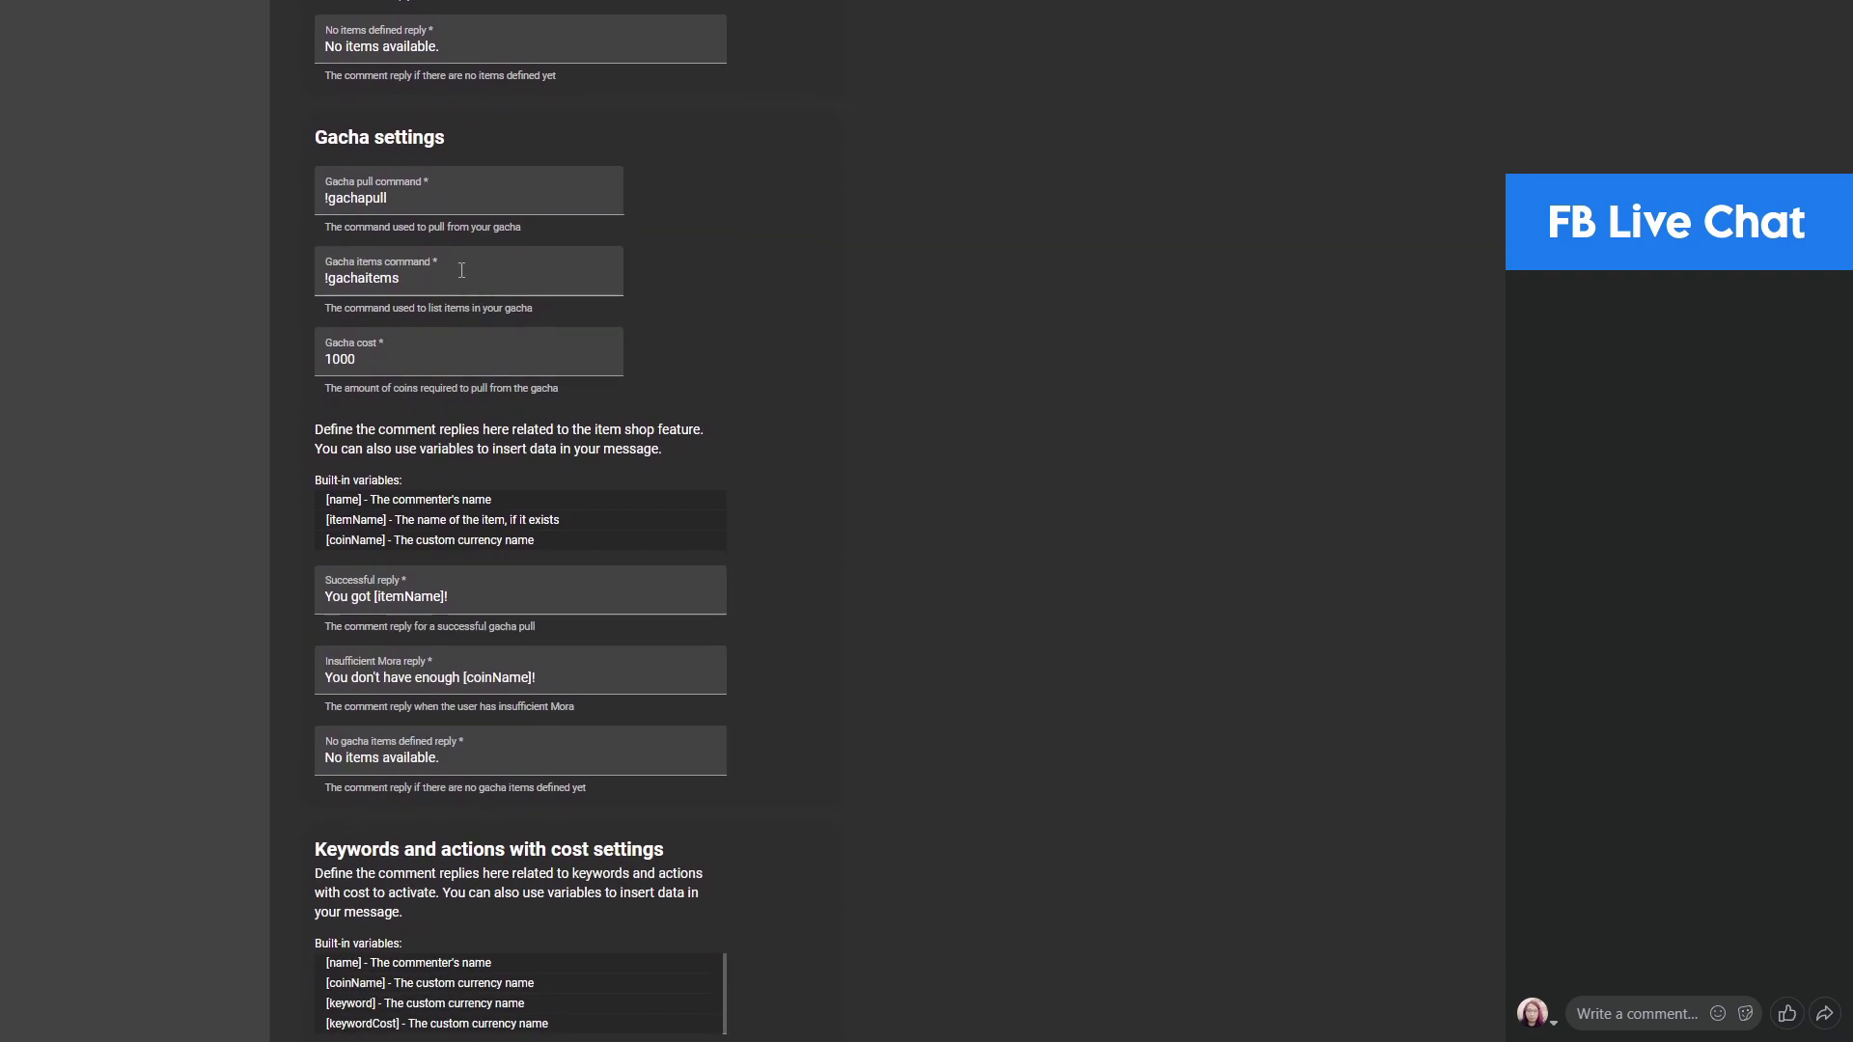
{"action": "left_click", "coordinate": [393, 199]}
{"action": "left_click", "coordinate": [385, 364]}
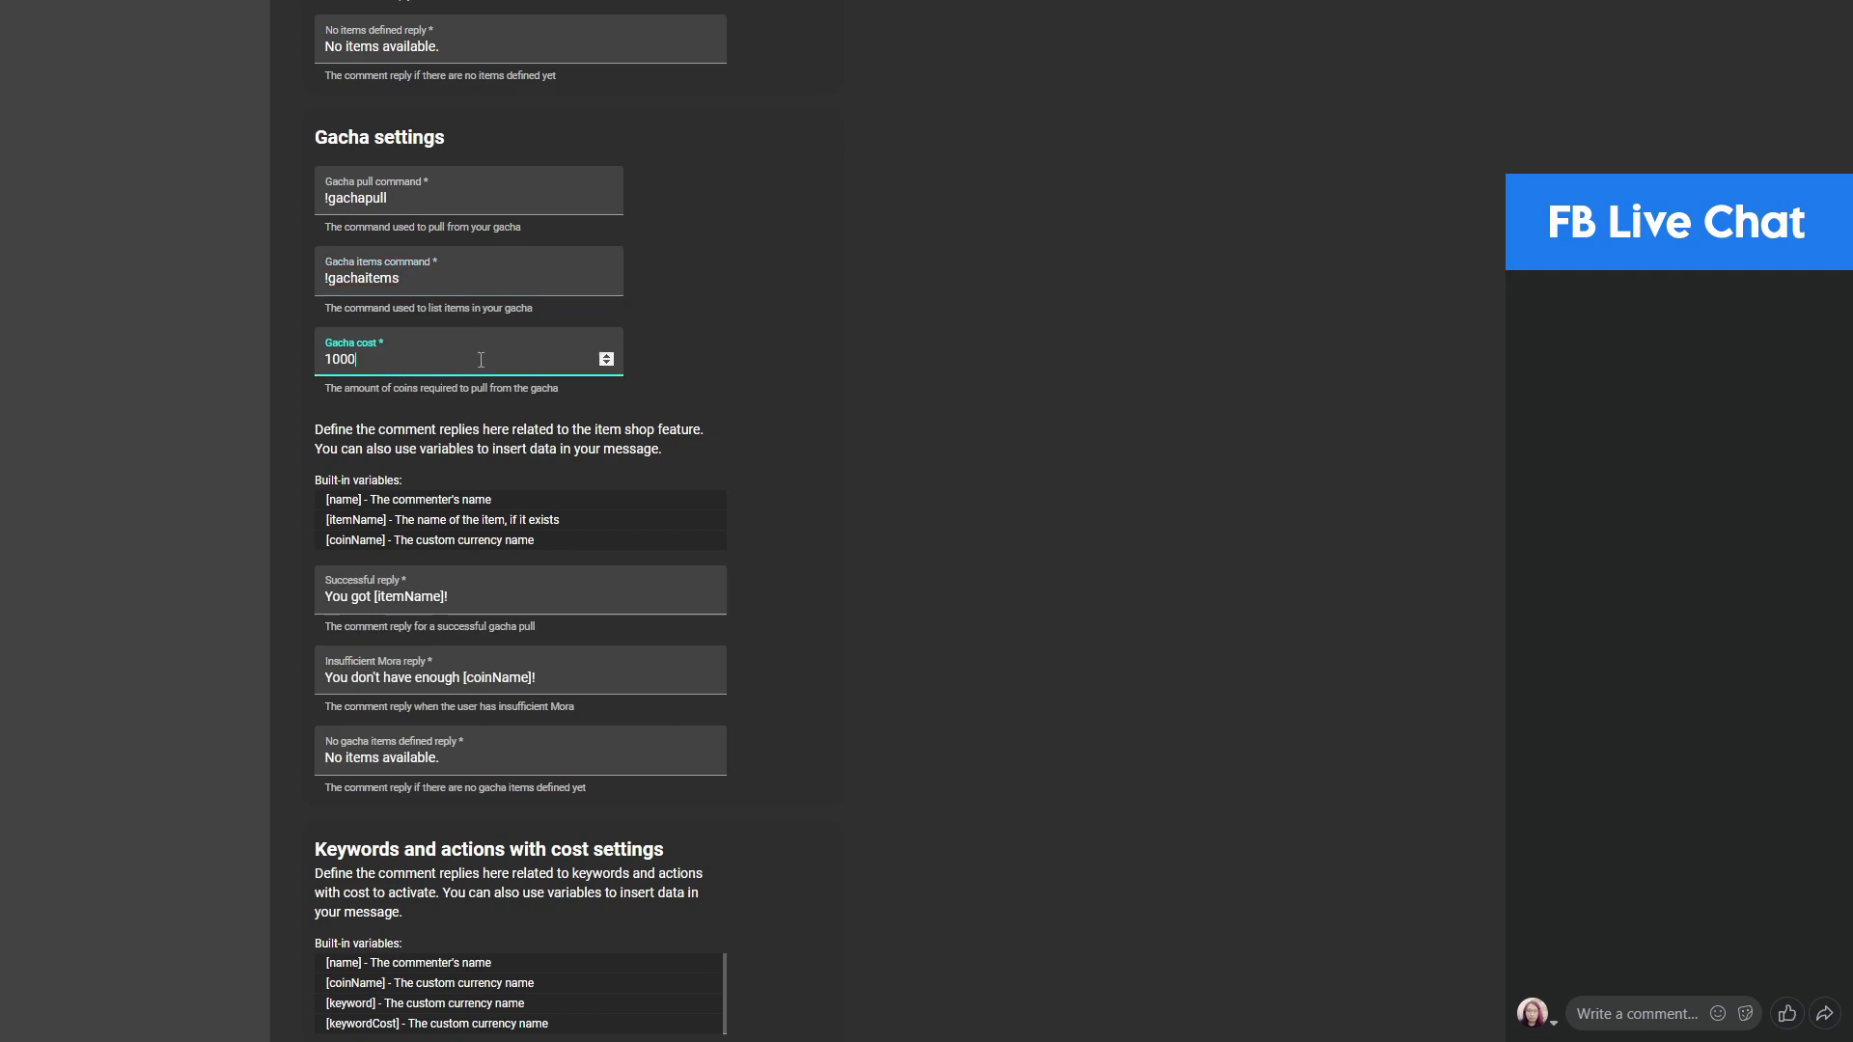
{"action": "left_click", "coordinate": [680, 365]}
{"action": "left_click", "coordinate": [493, 359]}
{"action": "left_click_drag", "start_coordinate": [397, 363], "coordinate": [282, 363]}
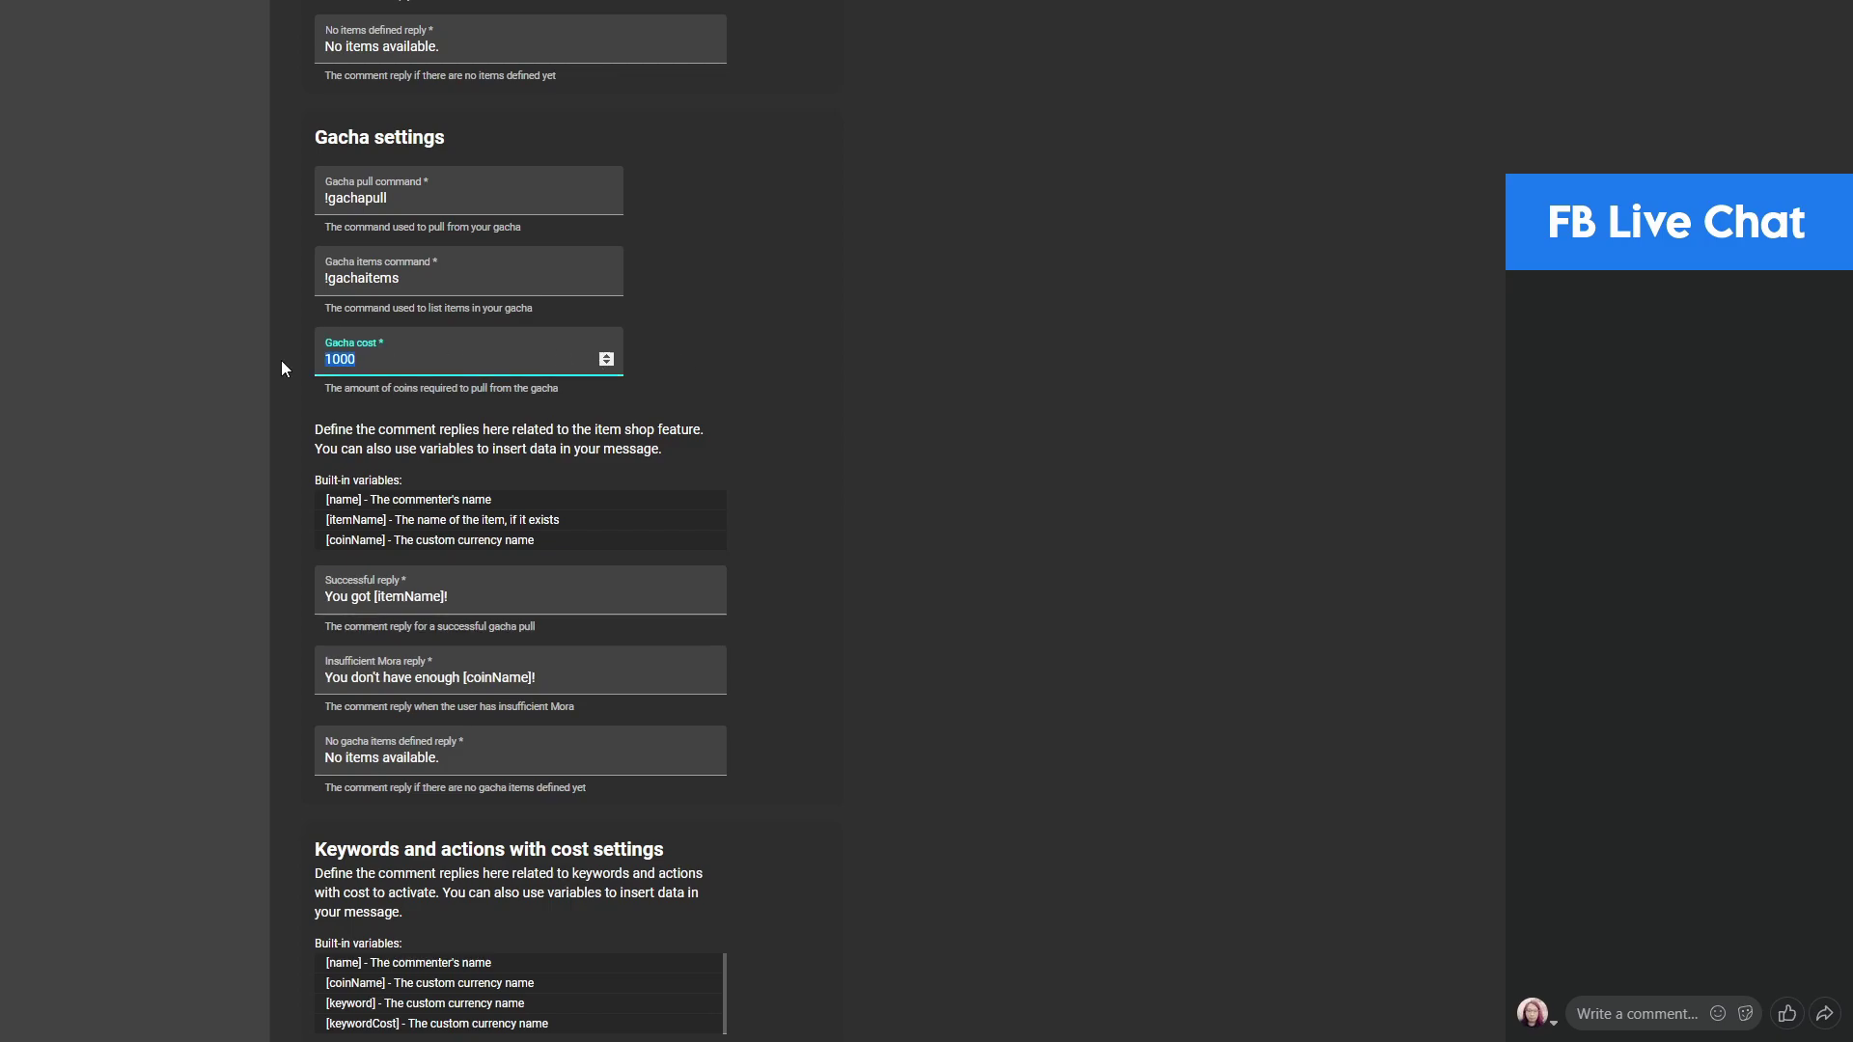
{"action": "left_click", "coordinate": [368, 359]}
{"action": "left_click_drag", "start_coordinate": [378, 359], "coordinate": [297, 362]}
{"action": "left_click", "coordinate": [383, 362]}
{"action": "left_click_drag", "start_coordinate": [384, 362], "coordinate": [305, 357]}
{"action": "left_click", "coordinate": [414, 359]}
{"action": "left_click", "coordinate": [726, 355]}
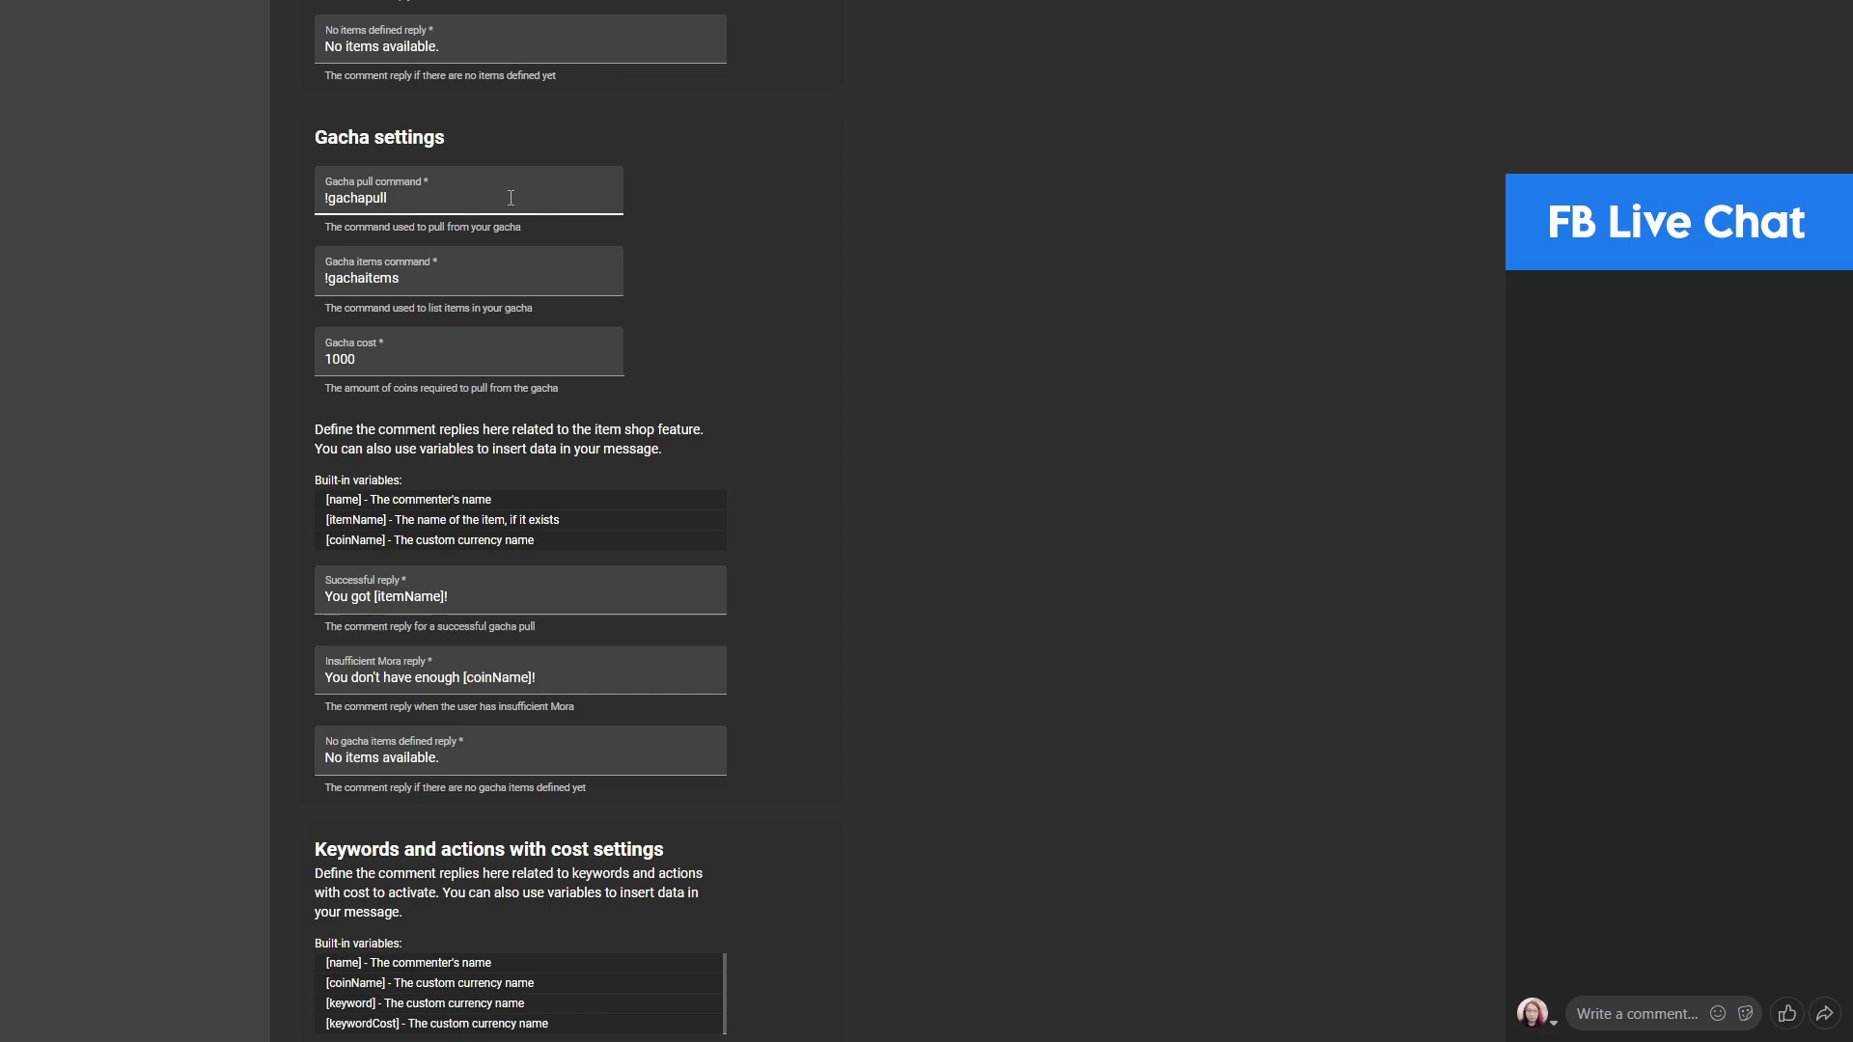
Step: Fill in the successful, insufficient Mora and no-gacha-items replies, and review the keyword reply
{"action": "scroll", "coordinate": [774, 328], "scroll_direction": "down", "scroll_amount": 1}
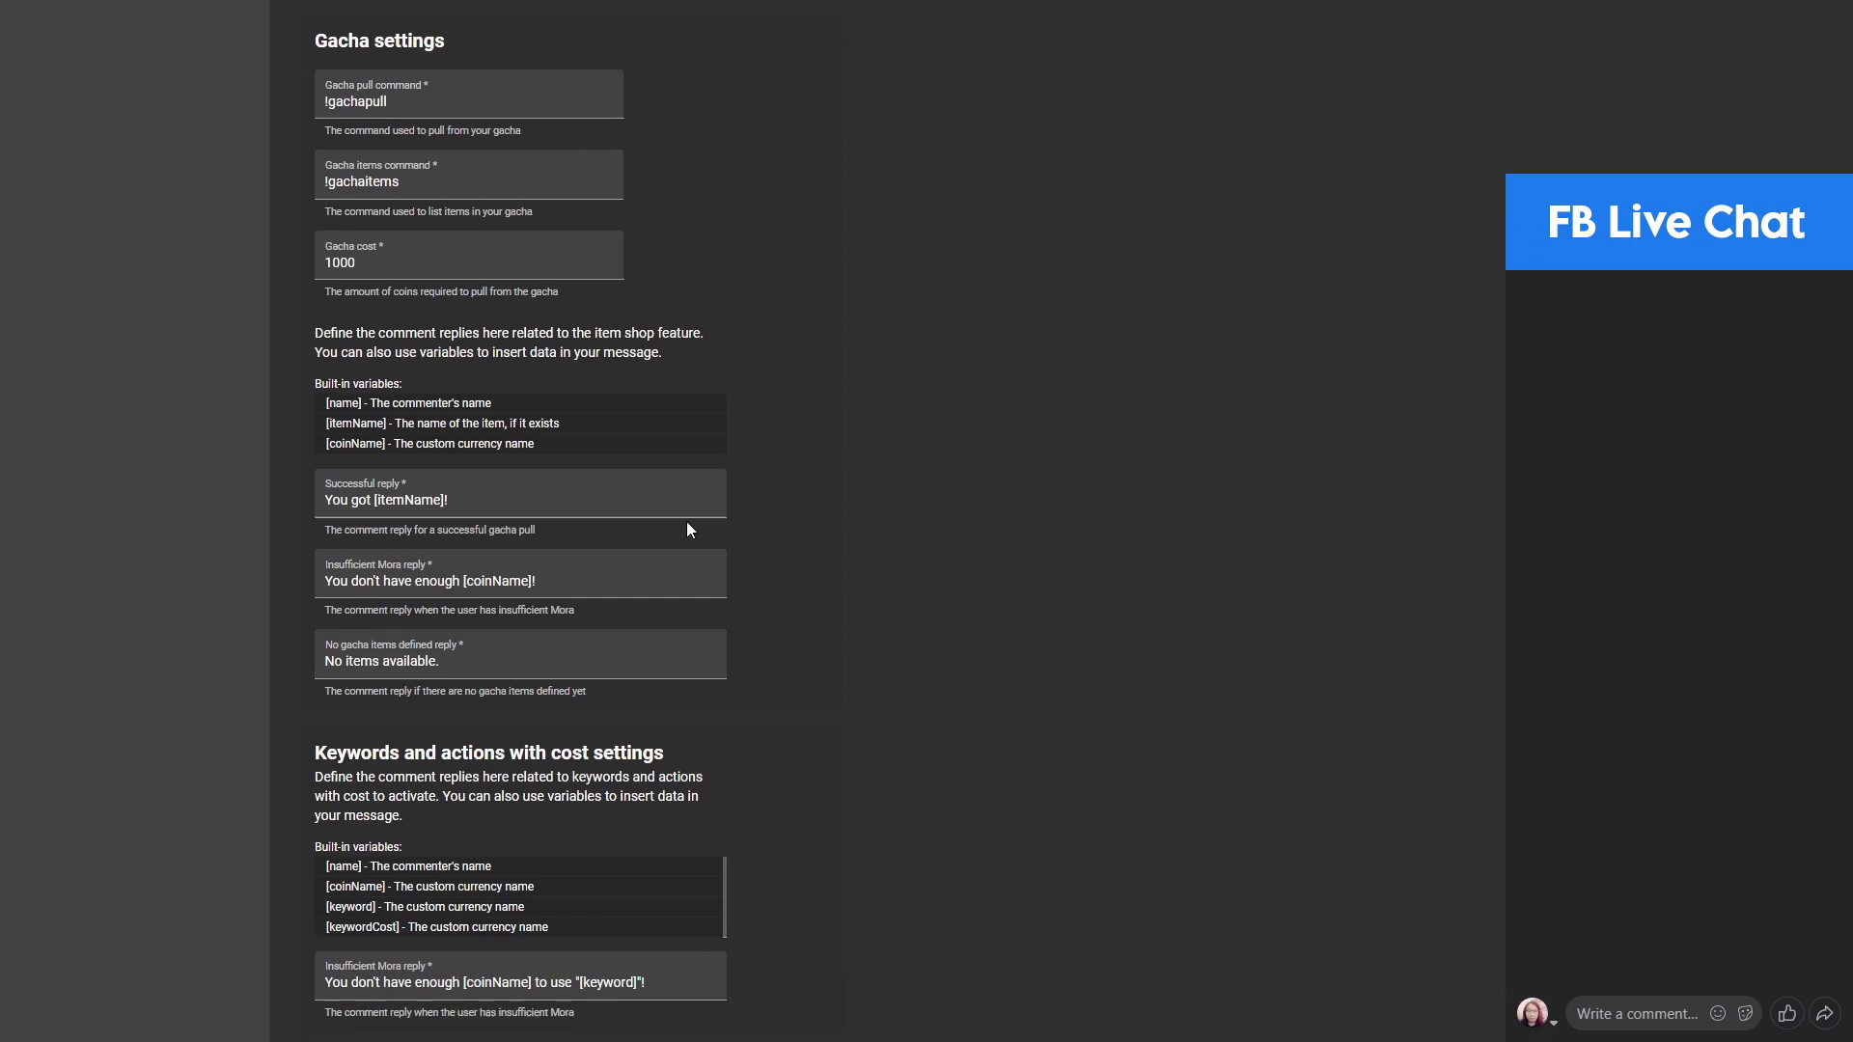
{"action": "left_click", "coordinate": [616, 487]}
{"action": "left_click", "coordinate": [619, 576]}
{"action": "left_click", "coordinate": [617, 656]}
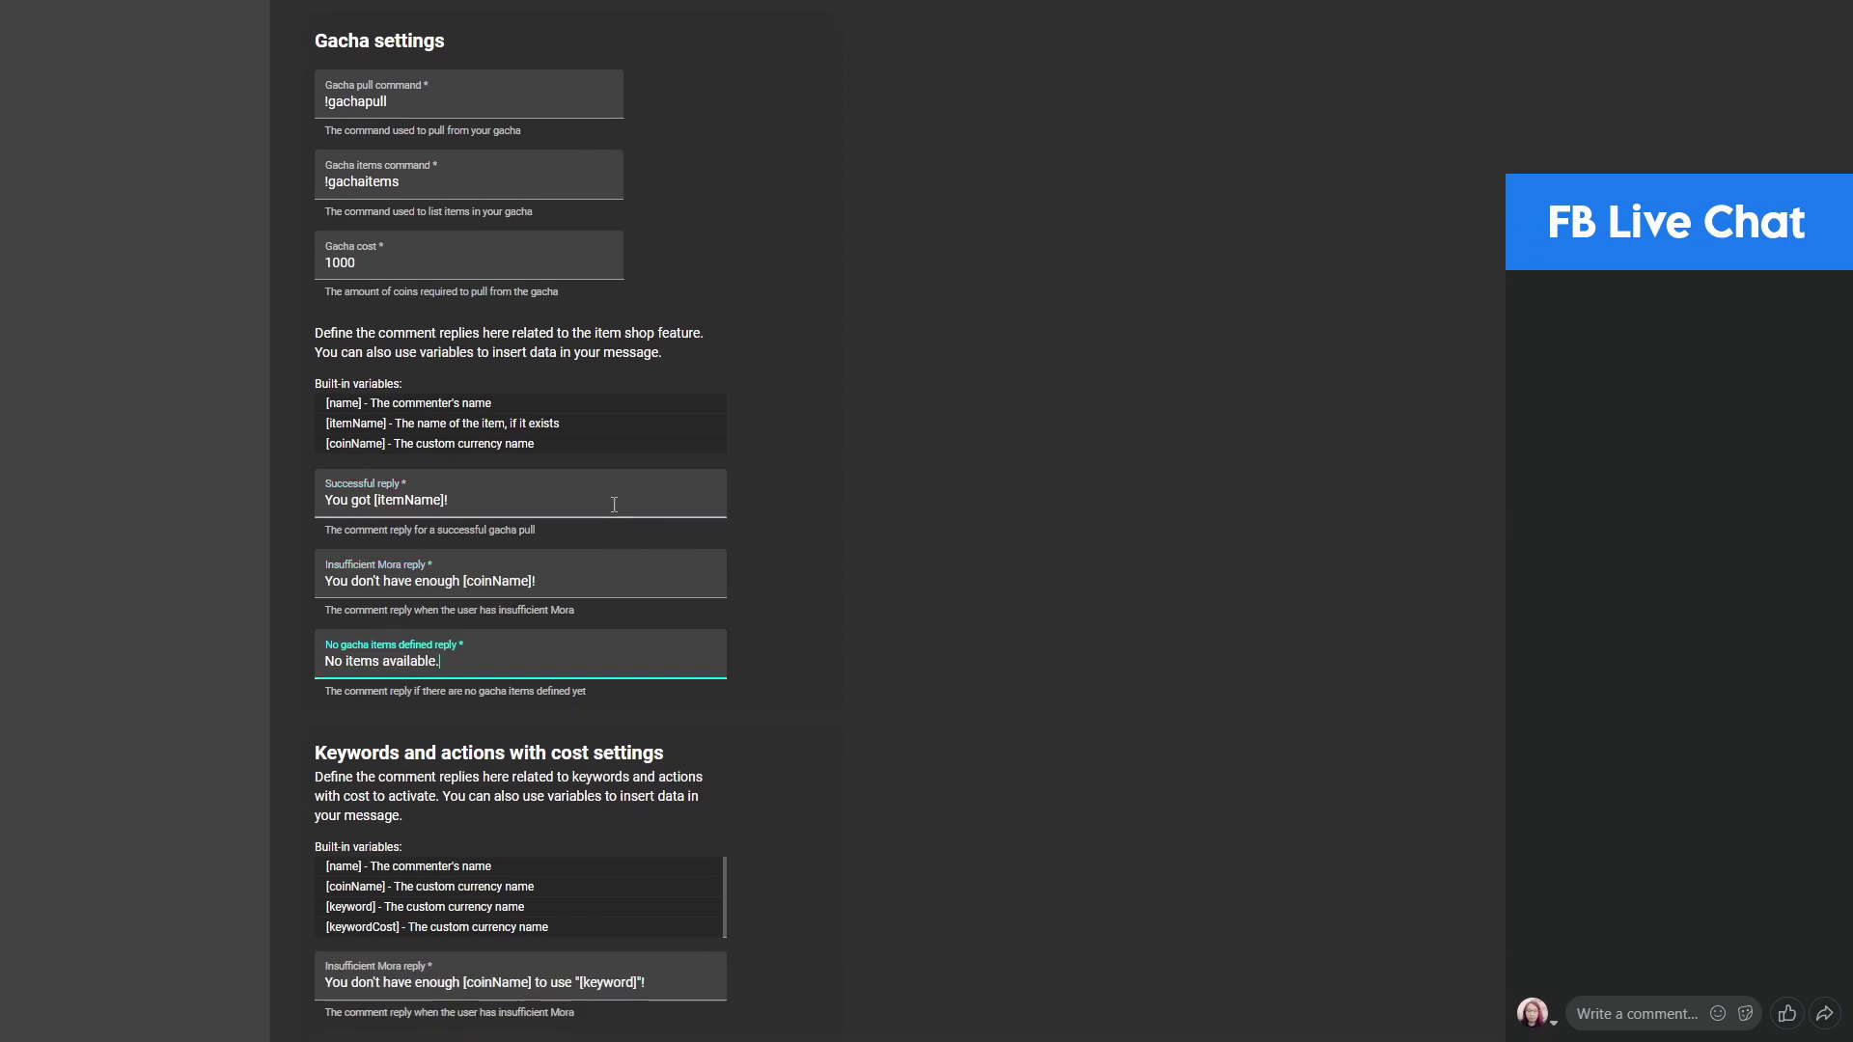
{"action": "left_click", "coordinate": [621, 509]}
{"action": "left_click", "coordinate": [615, 591]}
{"action": "left_click", "coordinate": [604, 656]}
{"action": "left_click", "coordinate": [849, 543]}
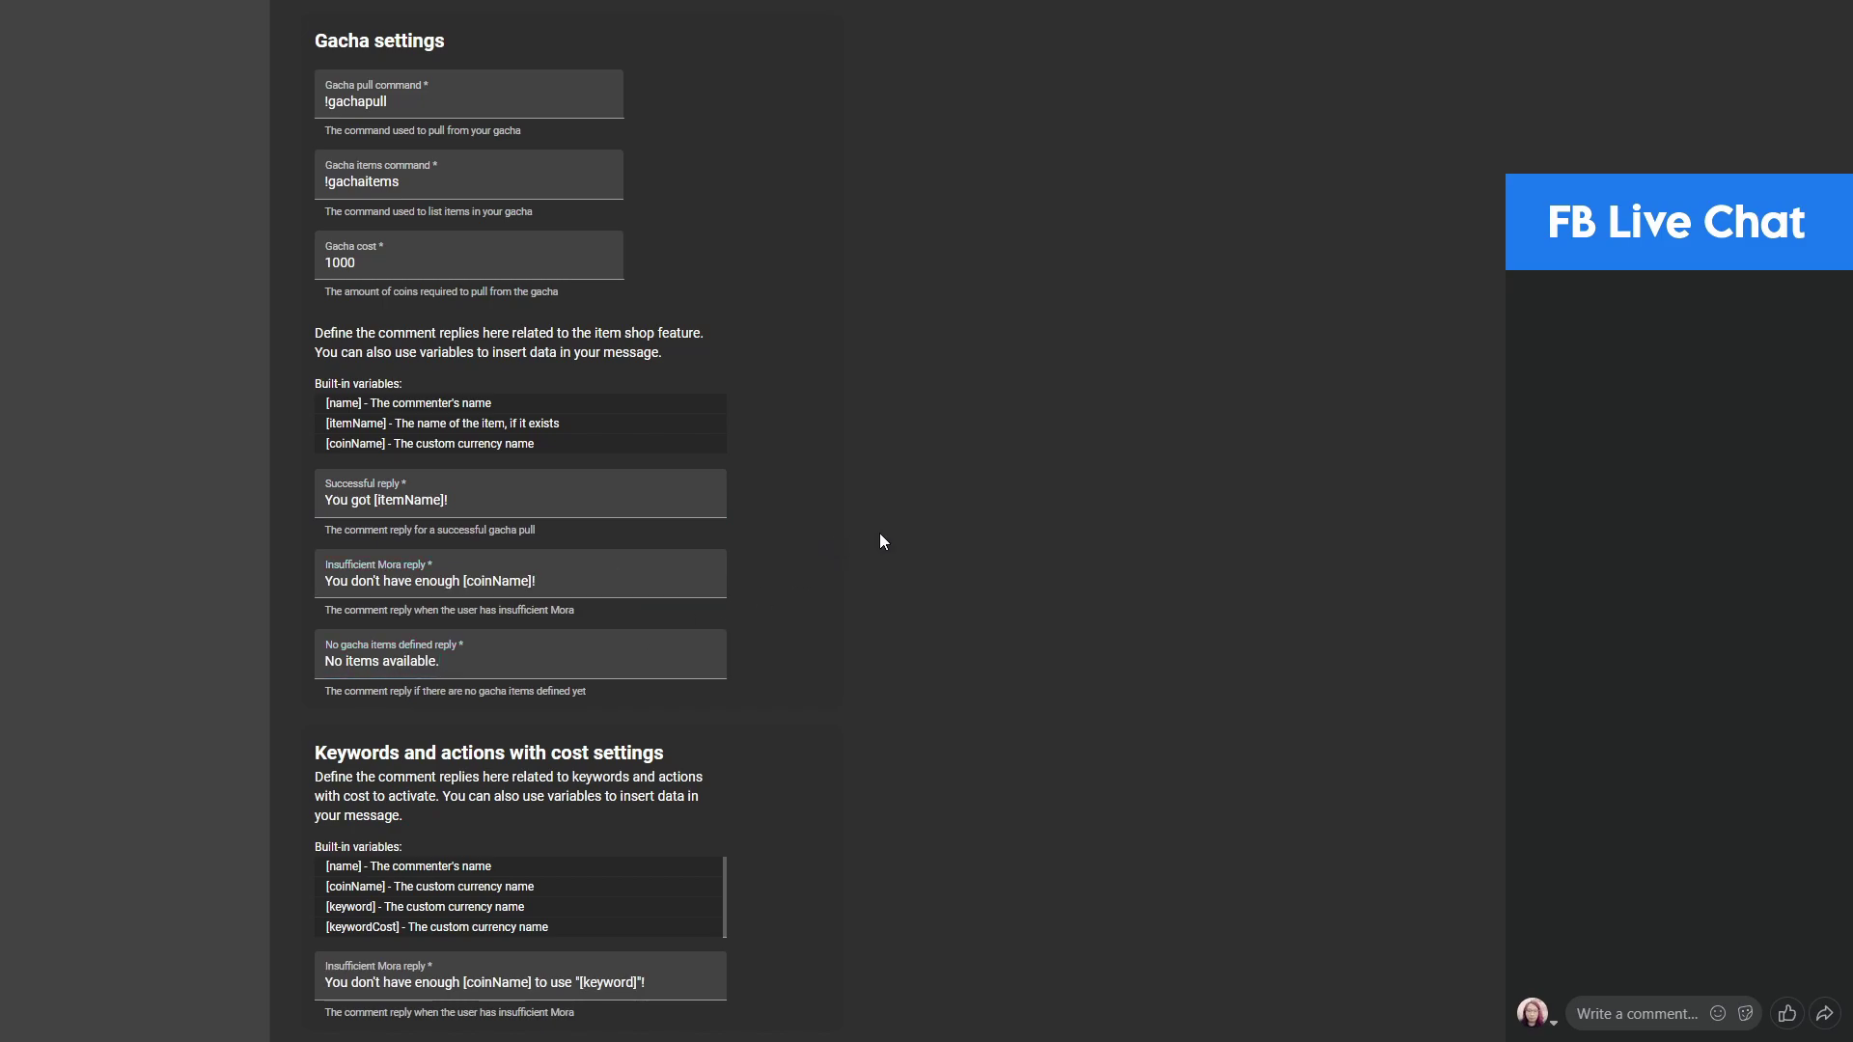
{"action": "scroll", "coordinate": [906, 536], "scroll_direction": "down", "scroll_amount": 2}
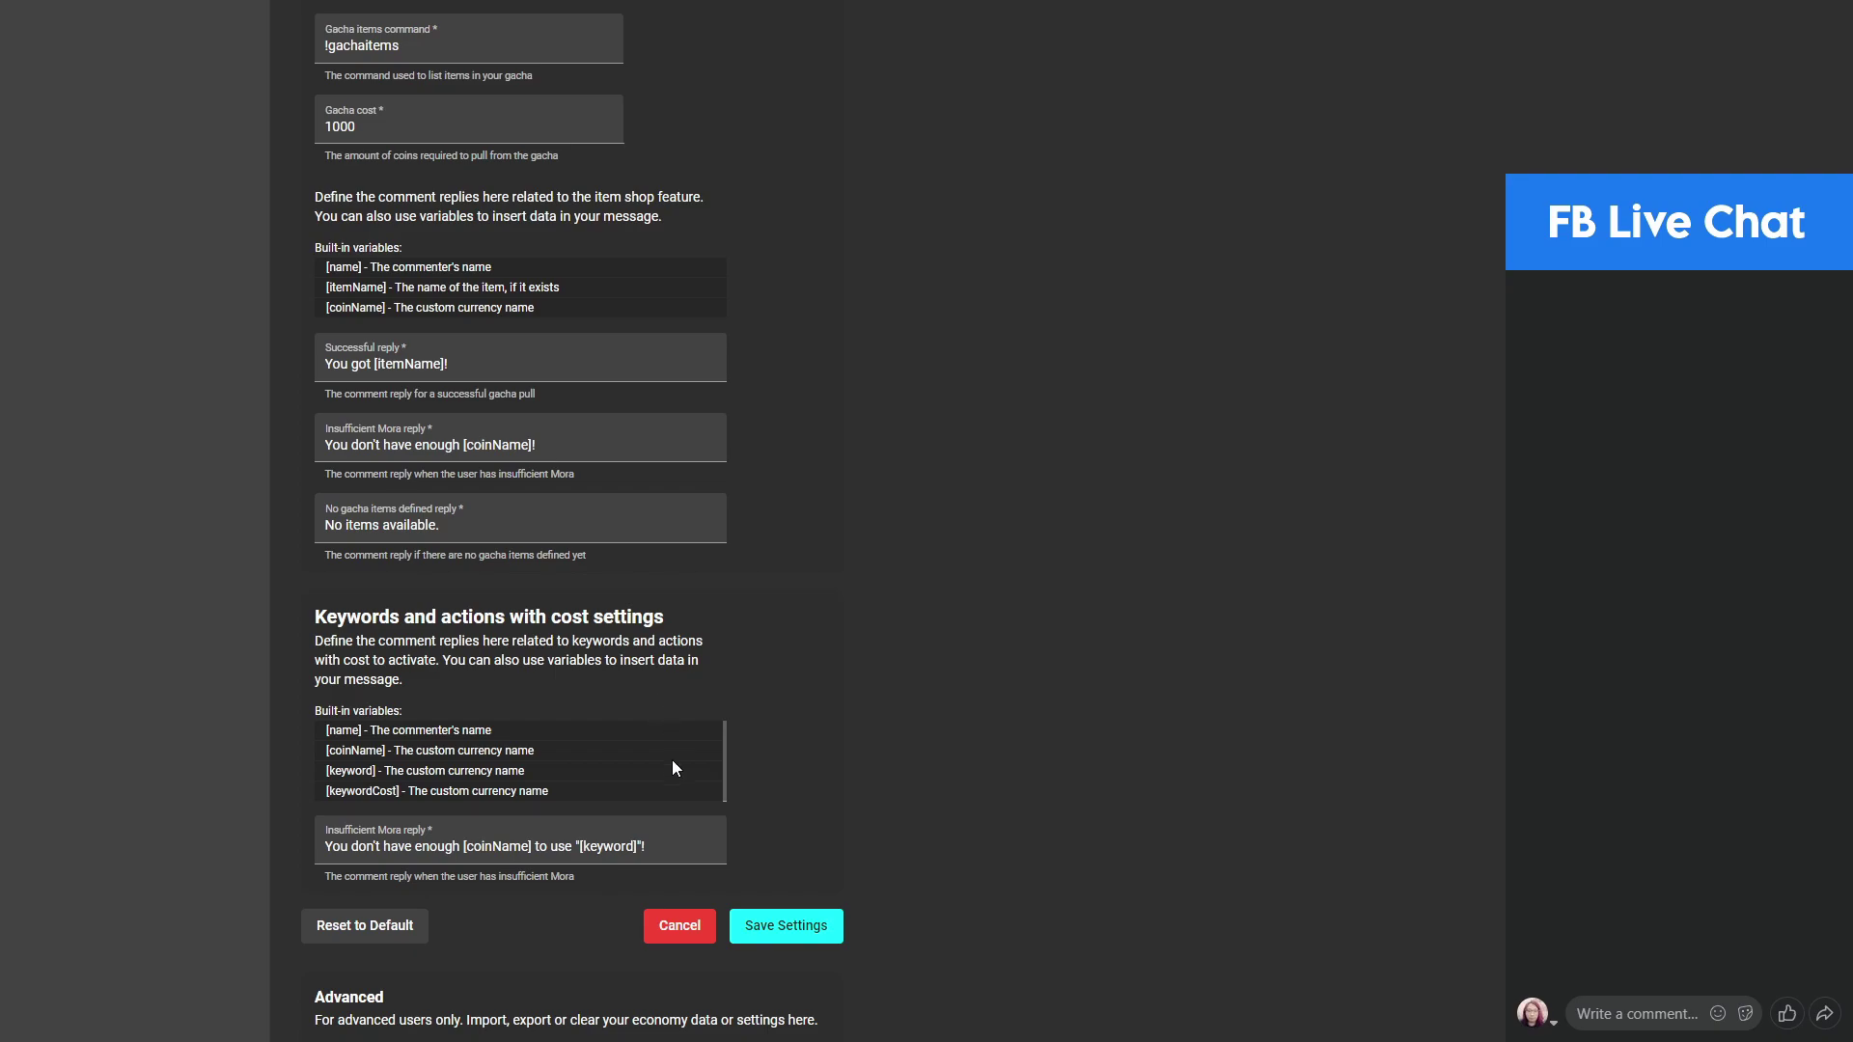
{"action": "left_click", "coordinate": [617, 846]}
{"action": "left_click", "coordinate": [450, 682]}
Step: Save the economy settings and switch to the Viewers list with Mora balances
{"action": "left_click", "coordinate": [786, 943]}
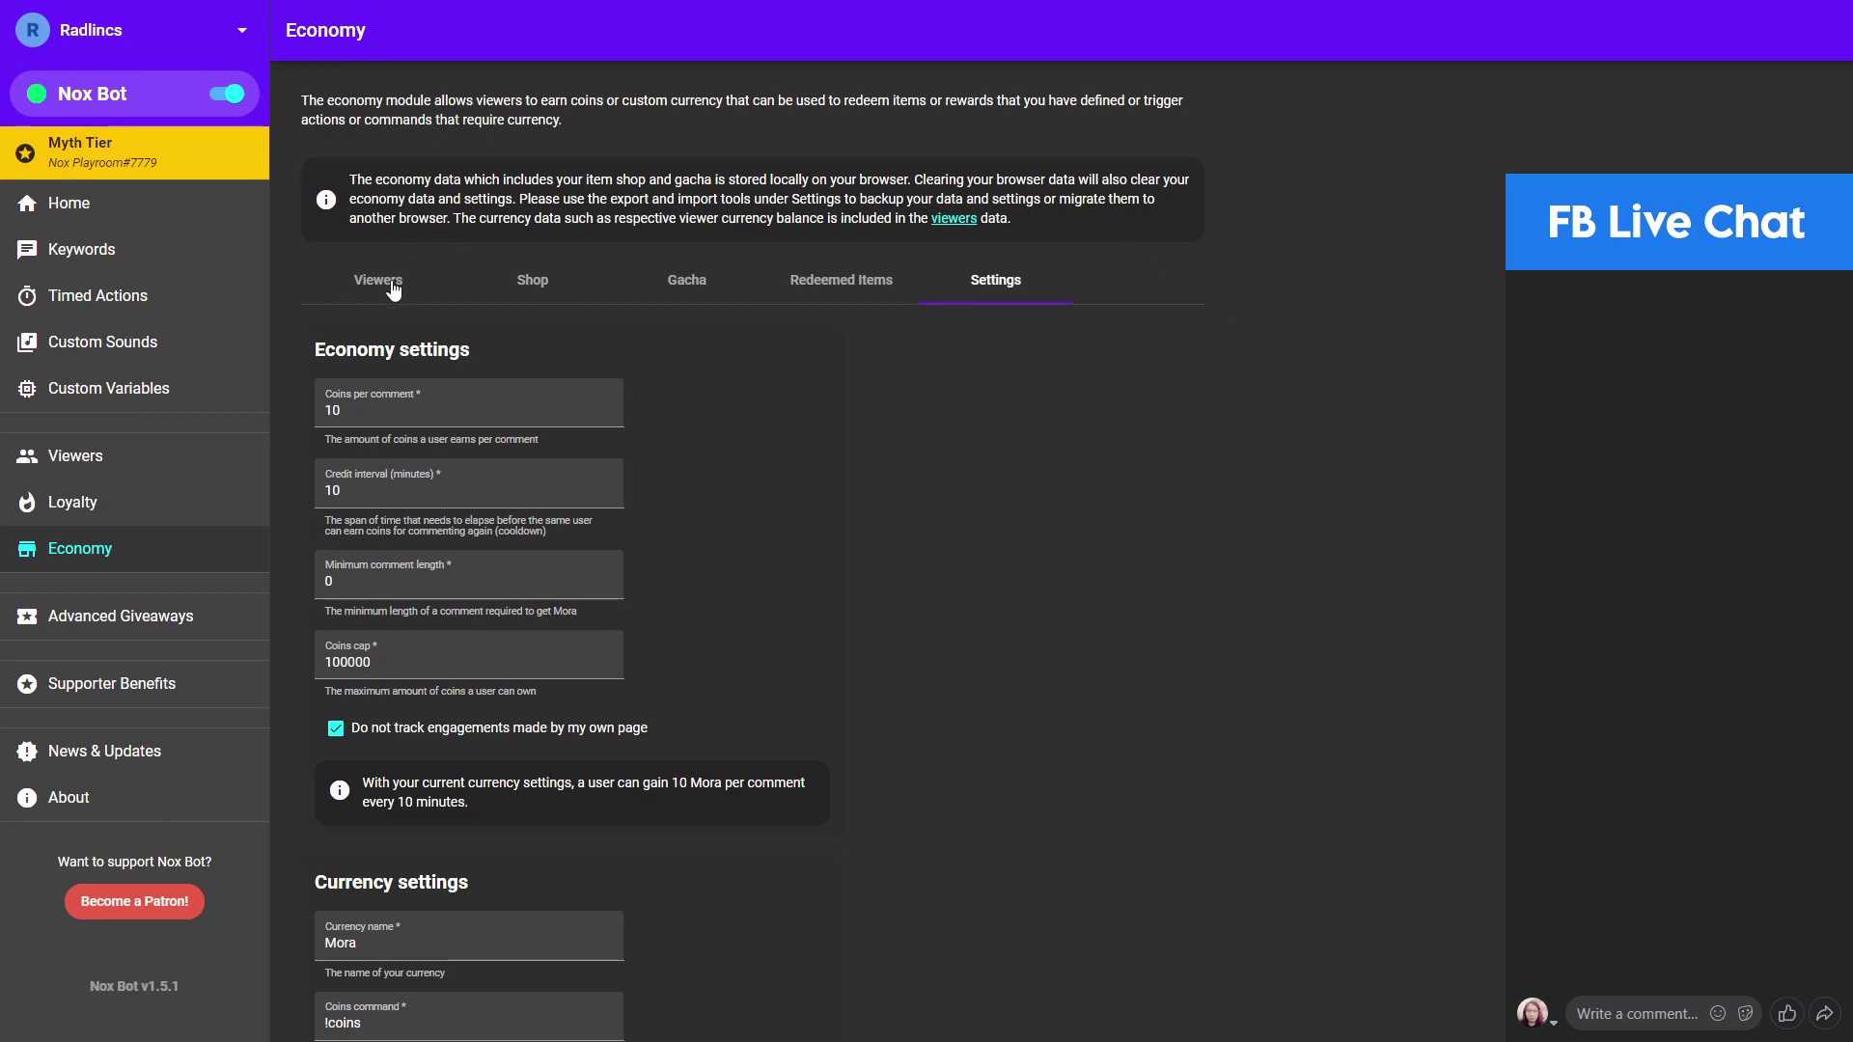
{"action": "left_click", "coordinate": [392, 288]}
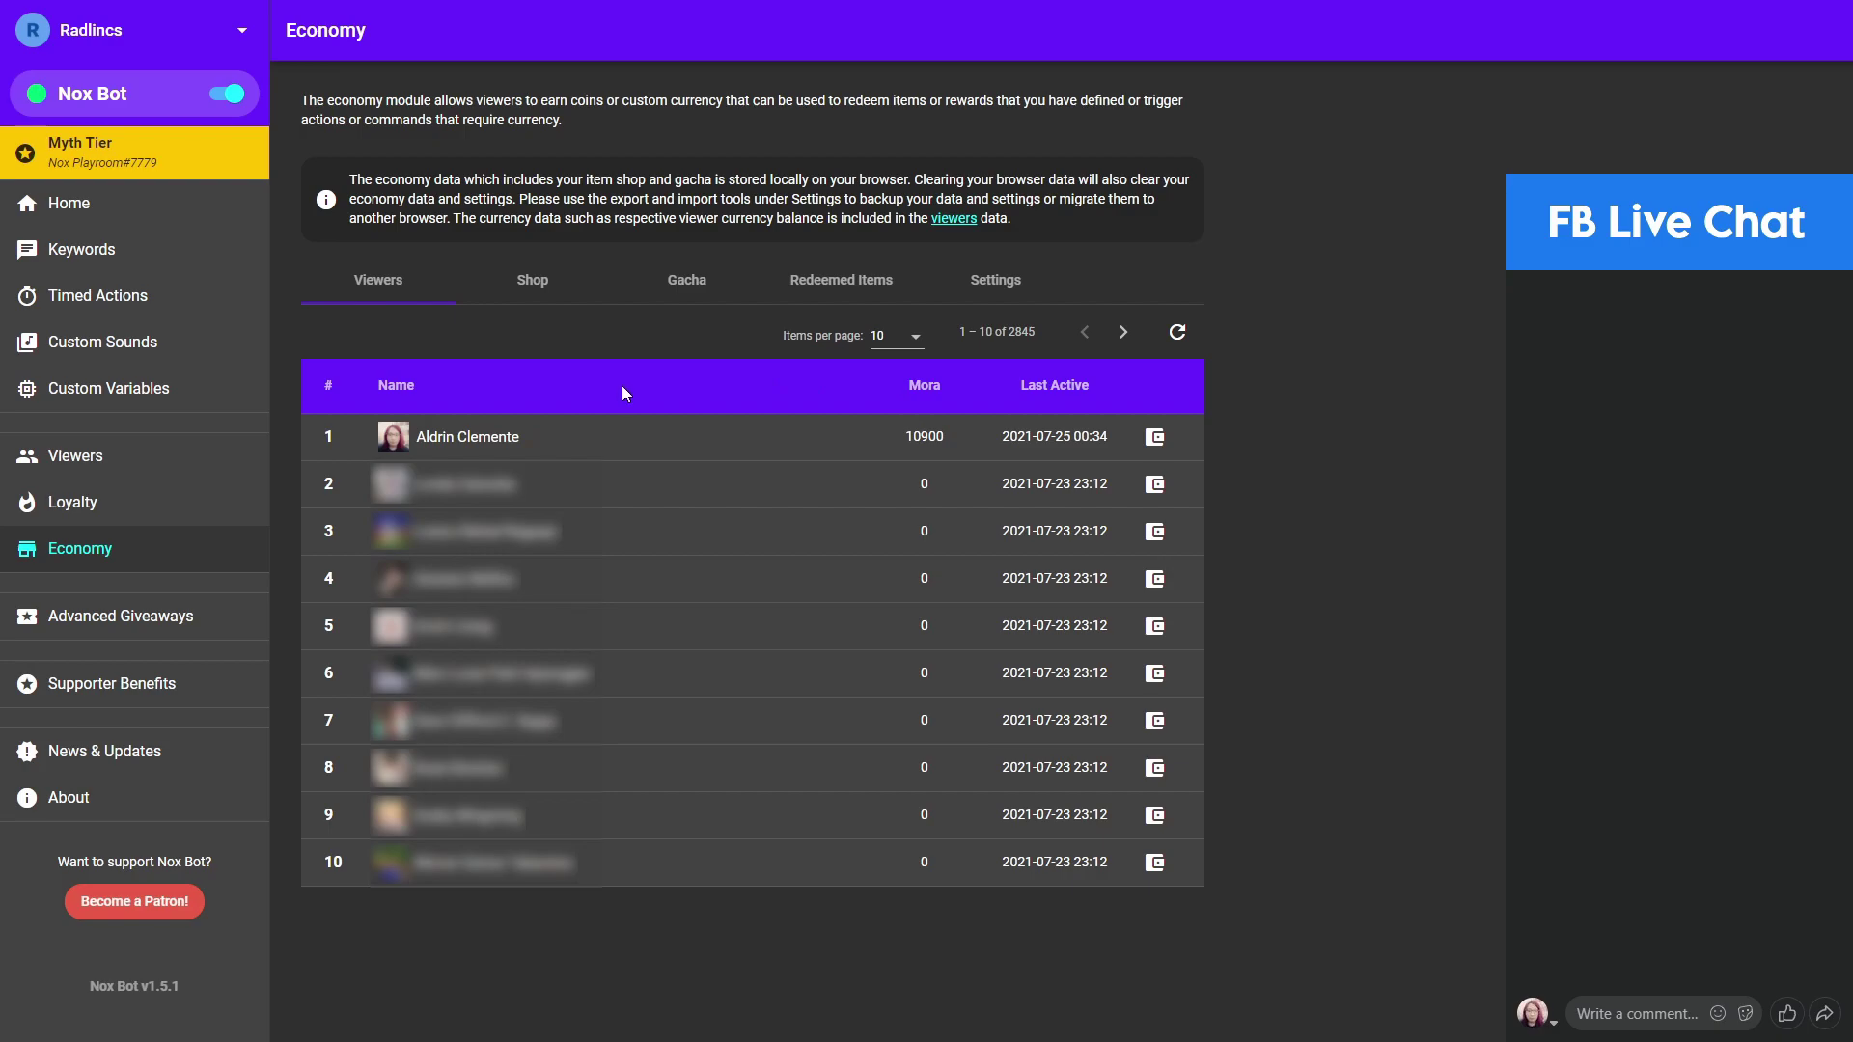
Step: Add 100 Mora to the top viewer's balance
{"action": "left_click", "coordinate": [1155, 437]}
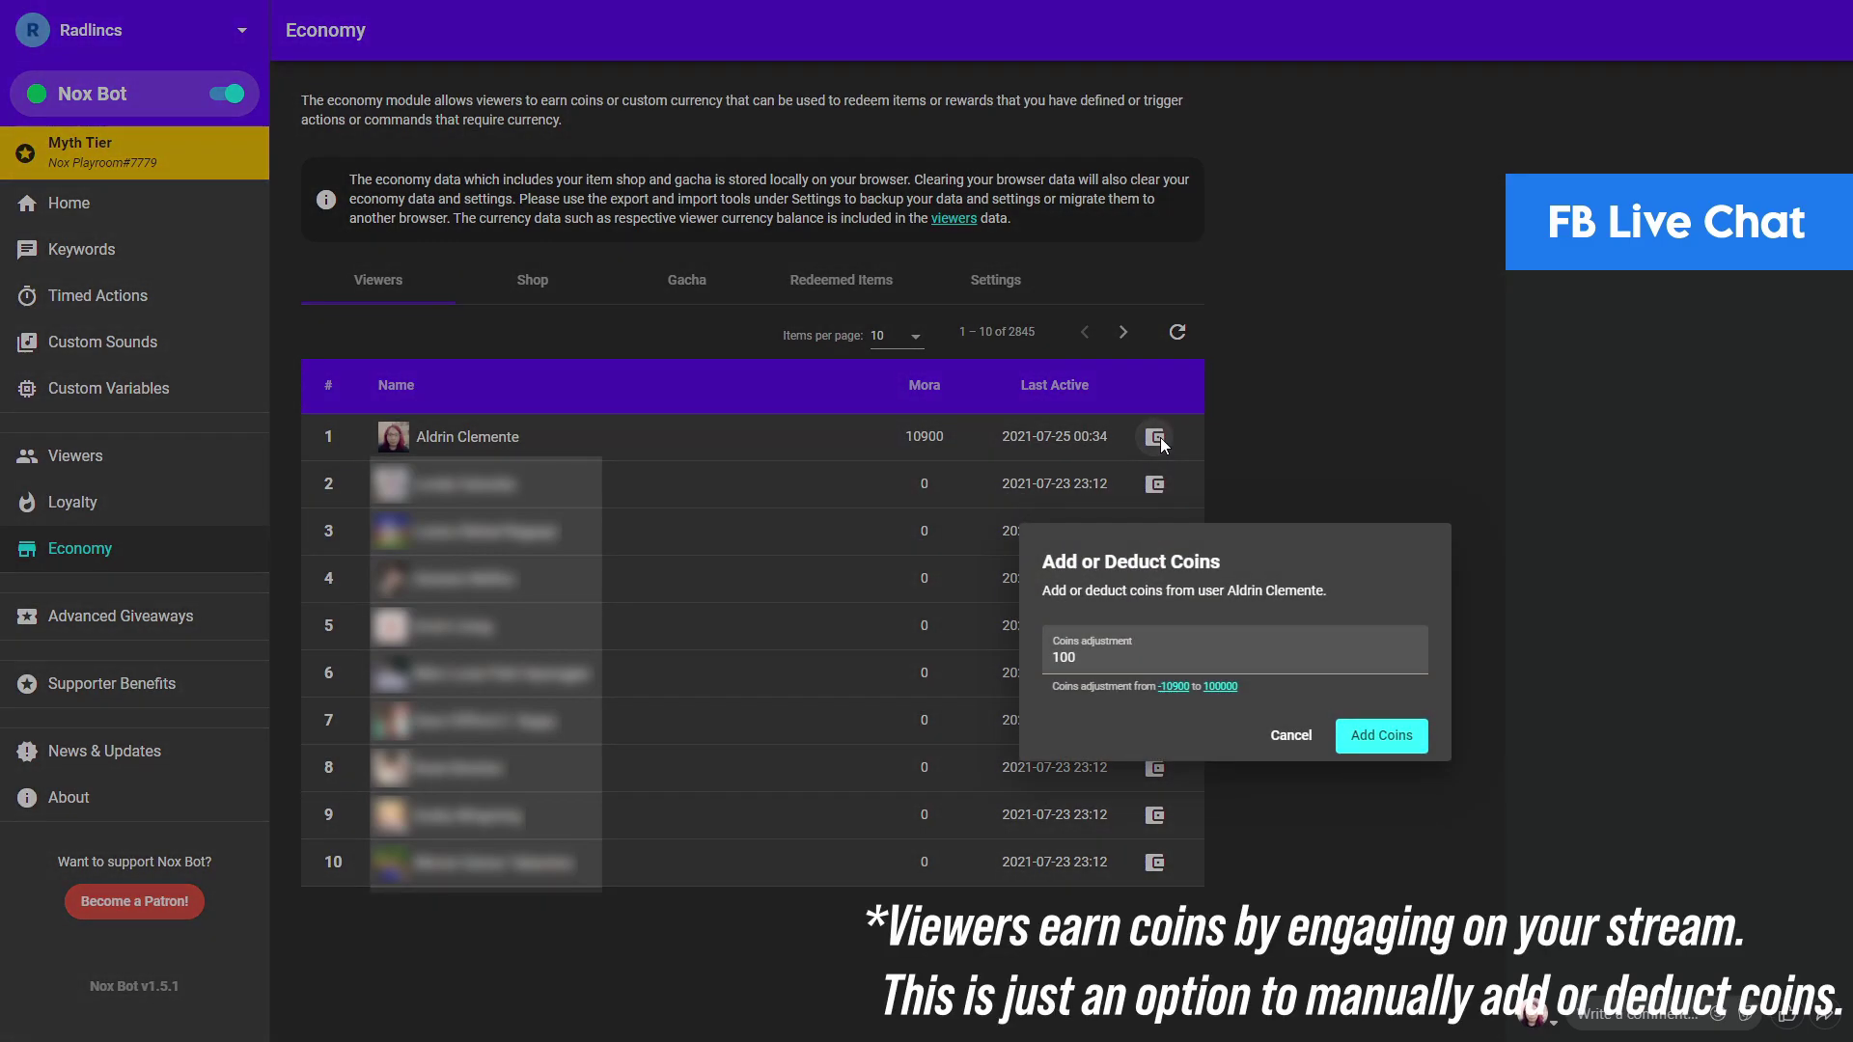
{"action": "left_click", "coordinate": [1105, 660]}
{"action": "left_click", "coordinate": [1381, 735]}
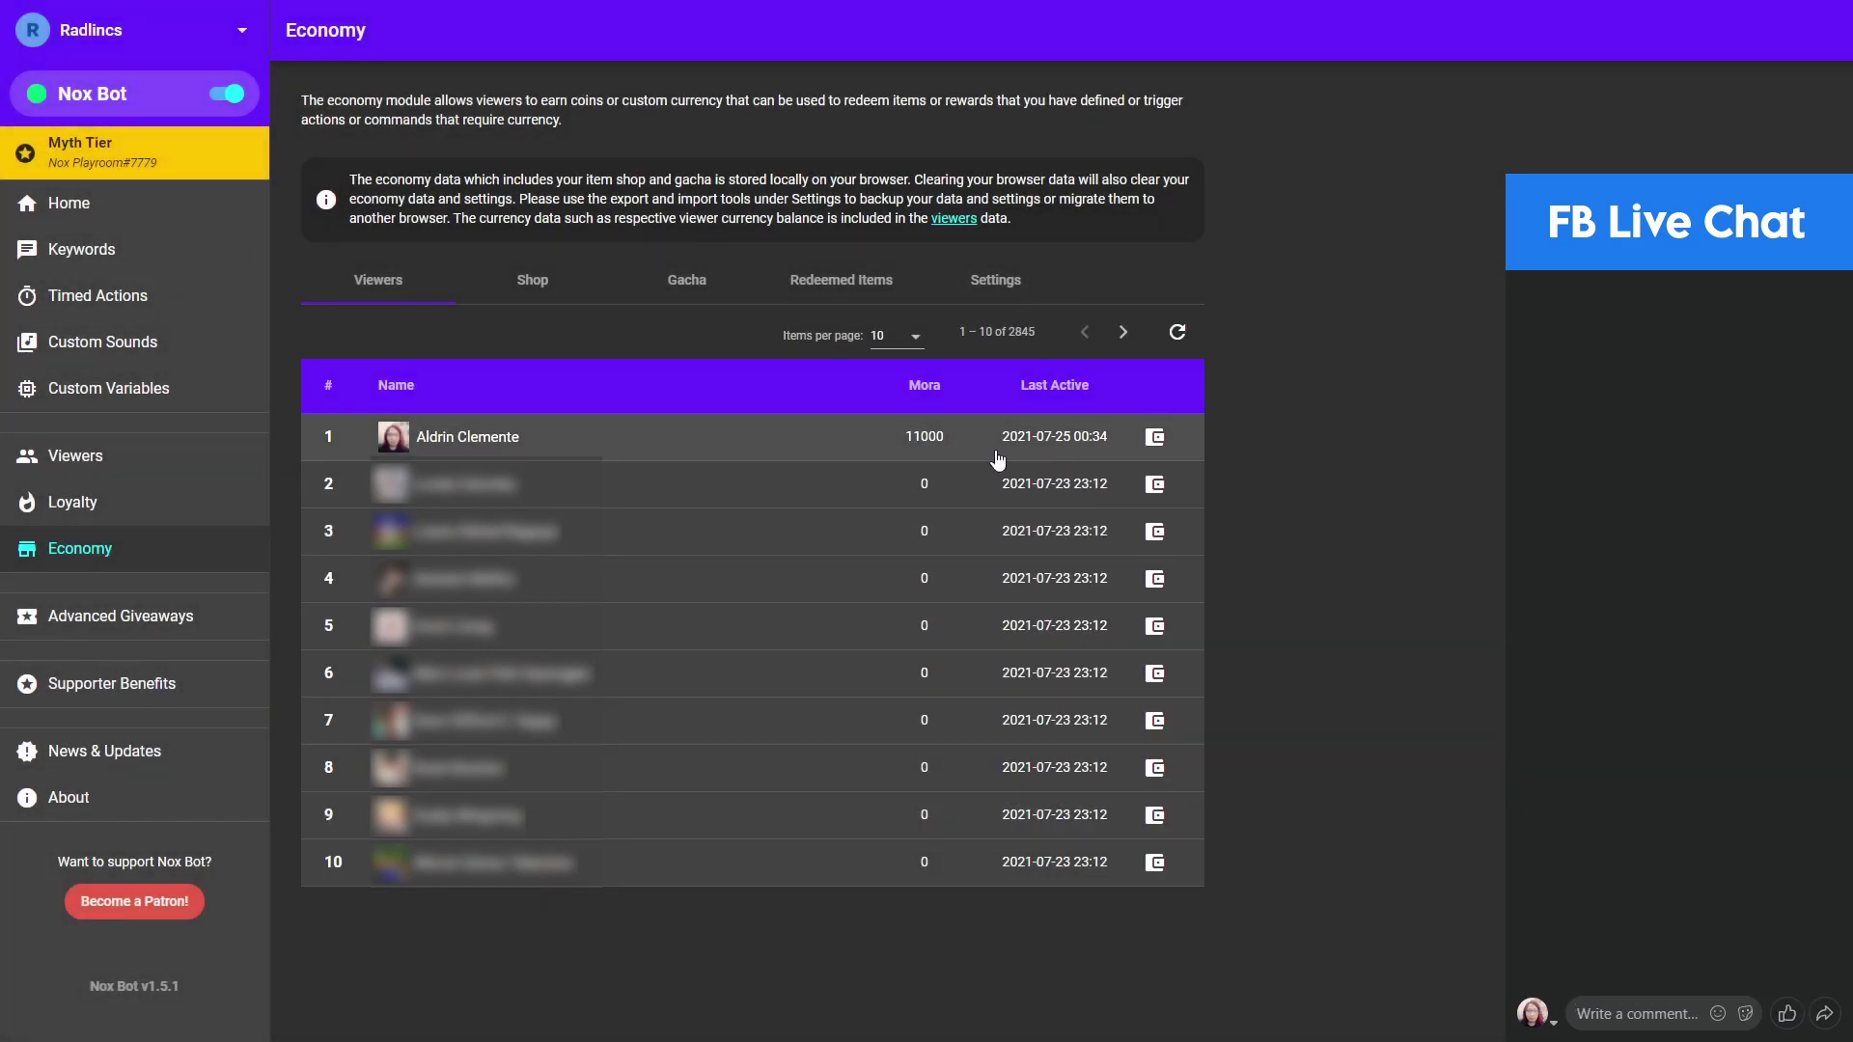
Step: Deduct 1000 Mora from the top viewer, leaving 10000, and switch to the Shop
{"action": "left_click", "coordinate": [1154, 438]}
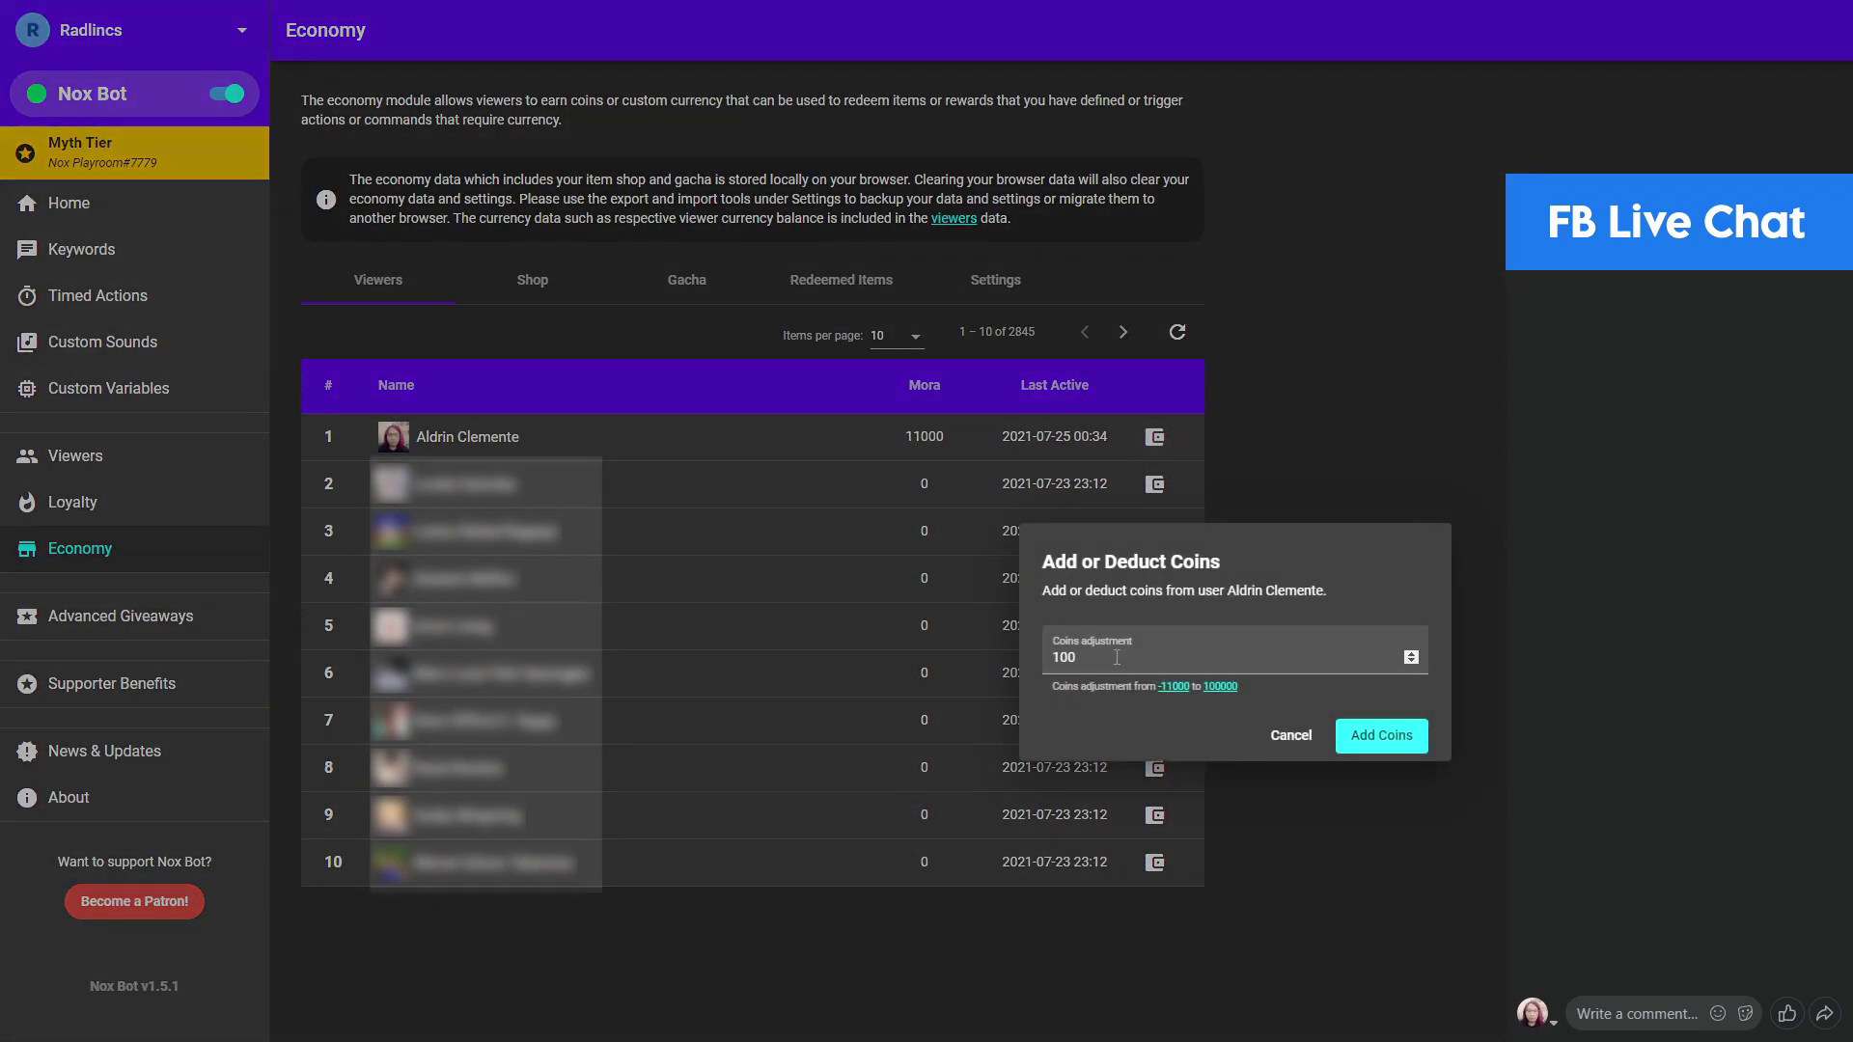
{"action": "double_click", "coordinate": [1117, 658]}
{"action": "type", "text": "-1"}
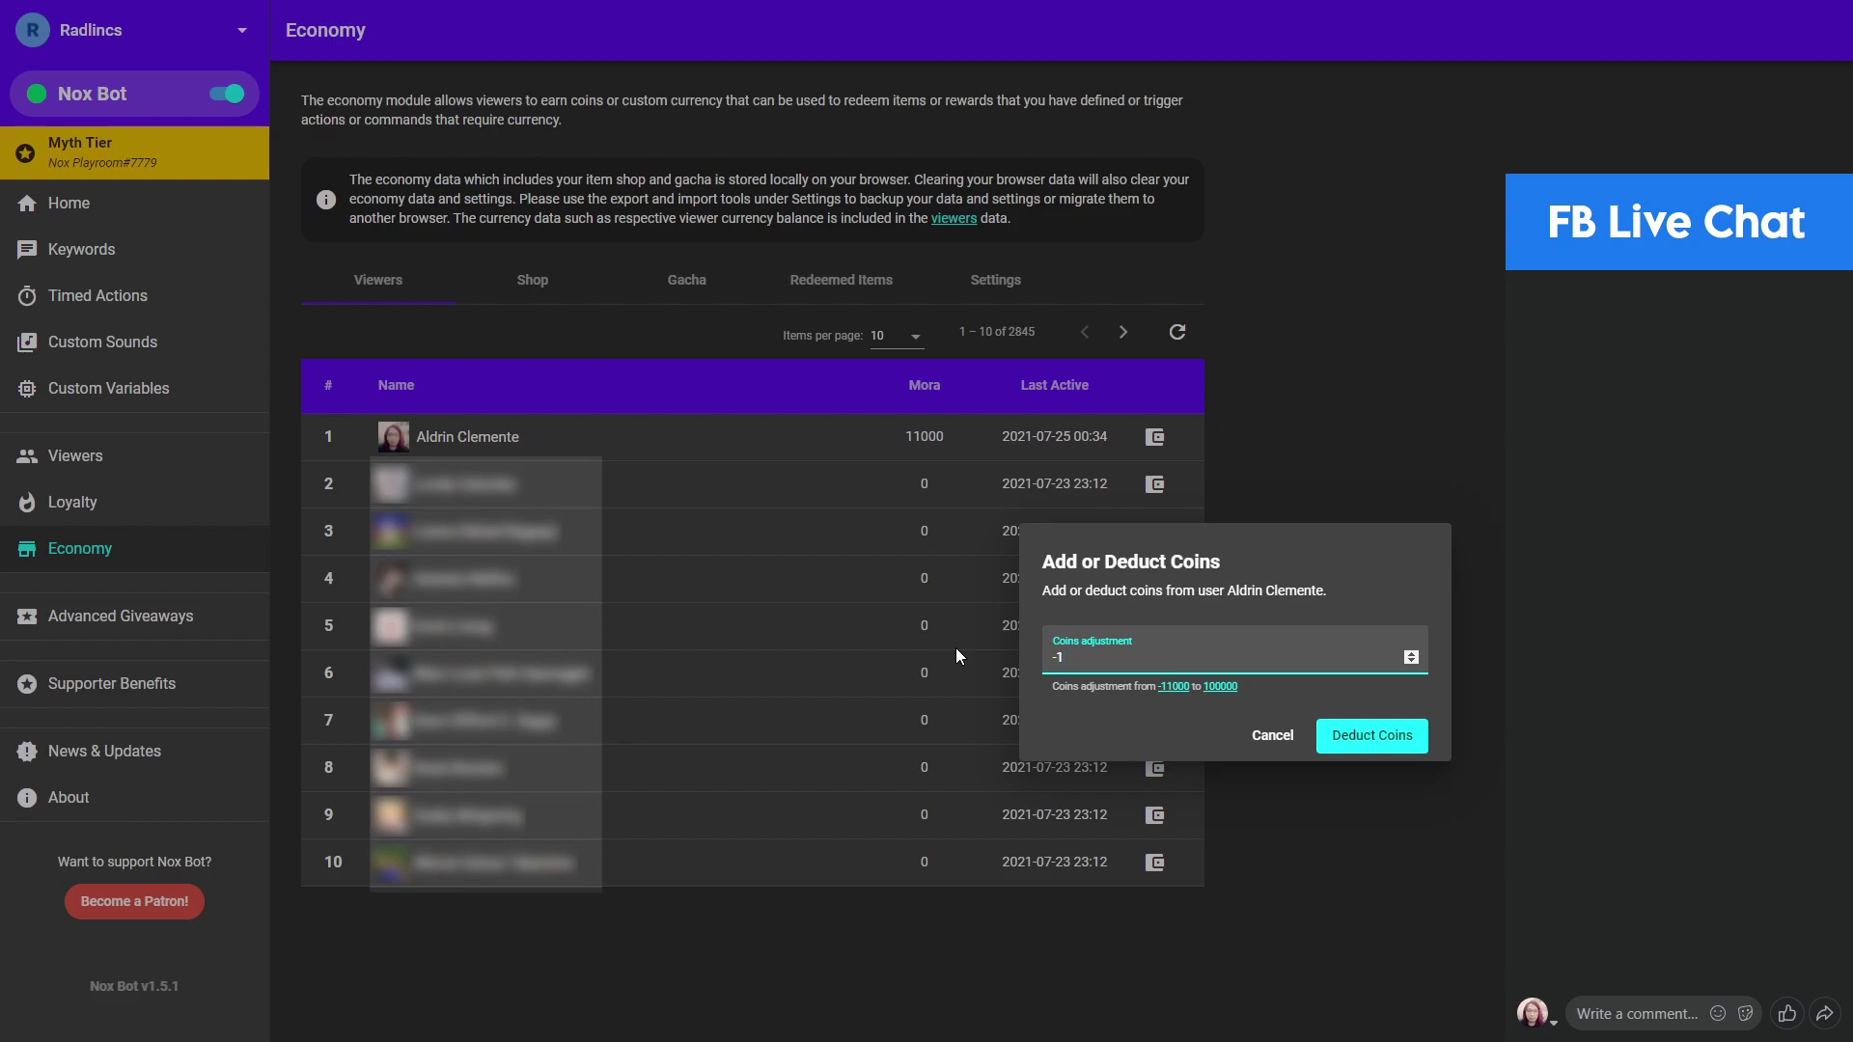
{"action": "type", "text": "000"}
{"action": "left_click", "coordinate": [1349, 749]}
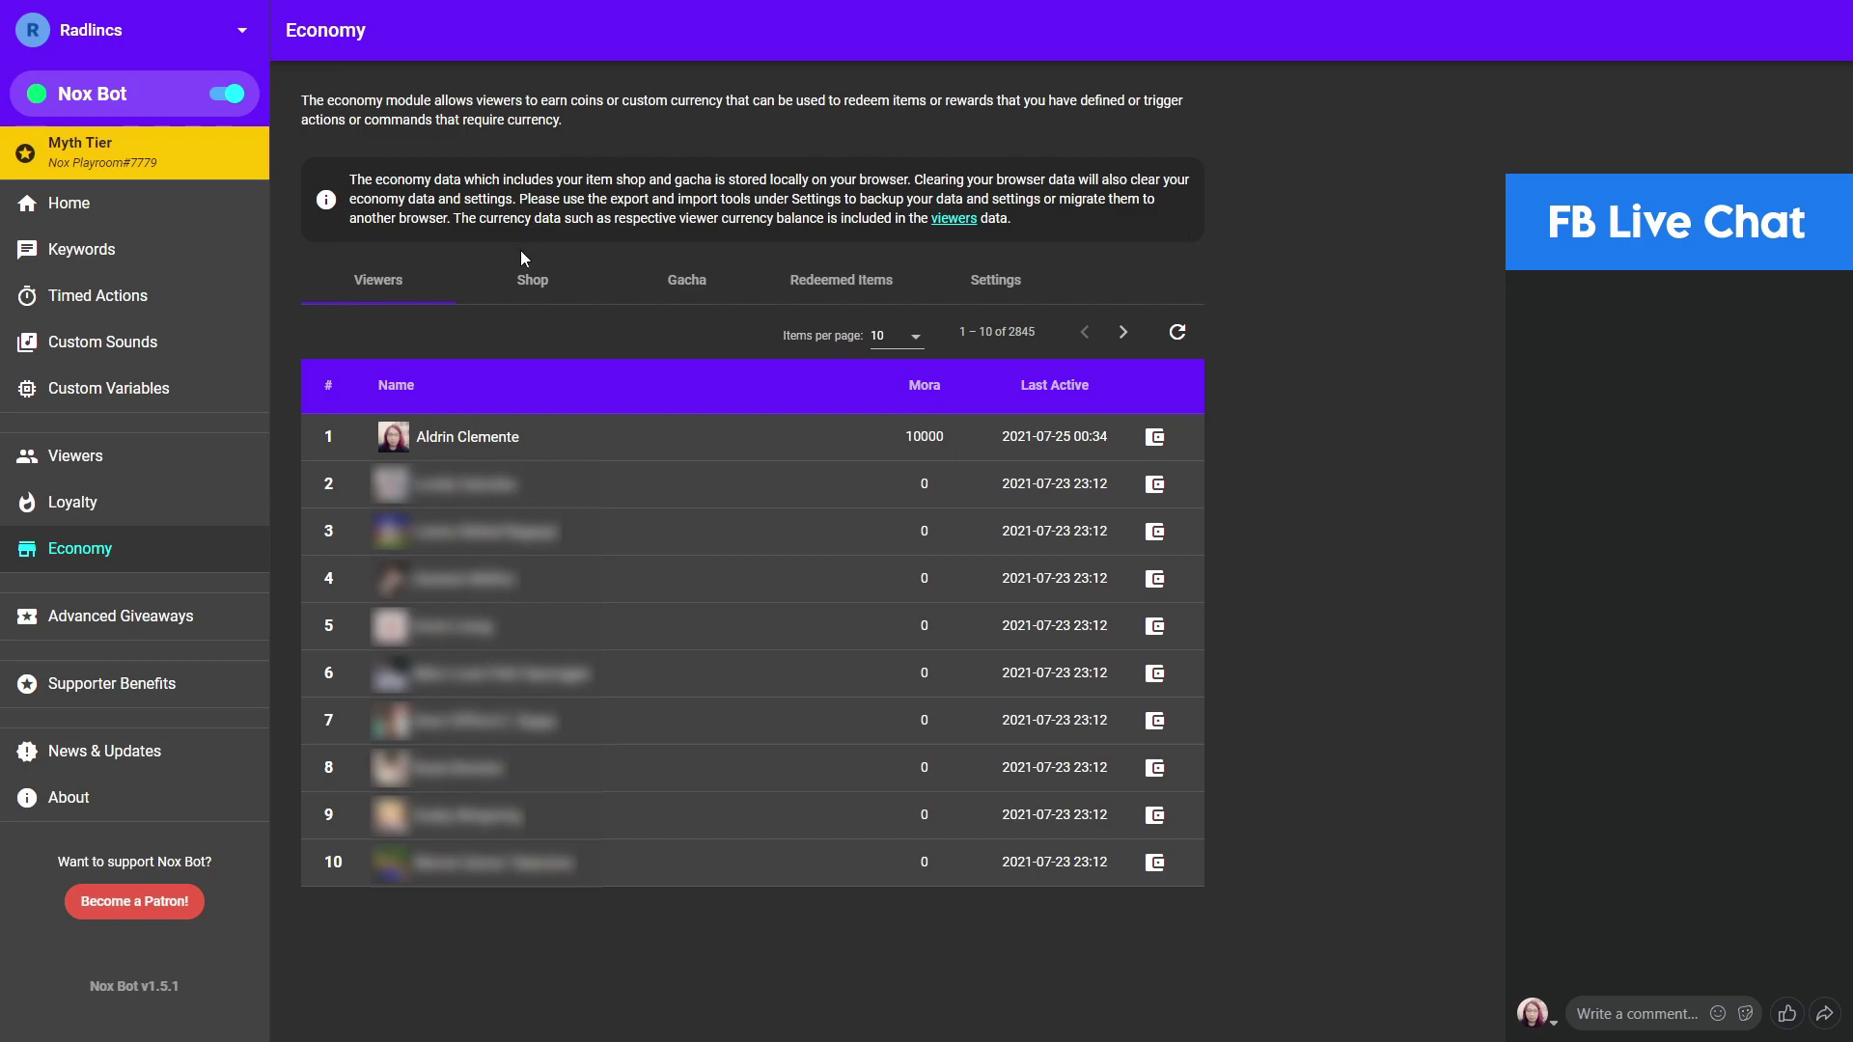
{"action": "left_click", "coordinate": [522, 288]}
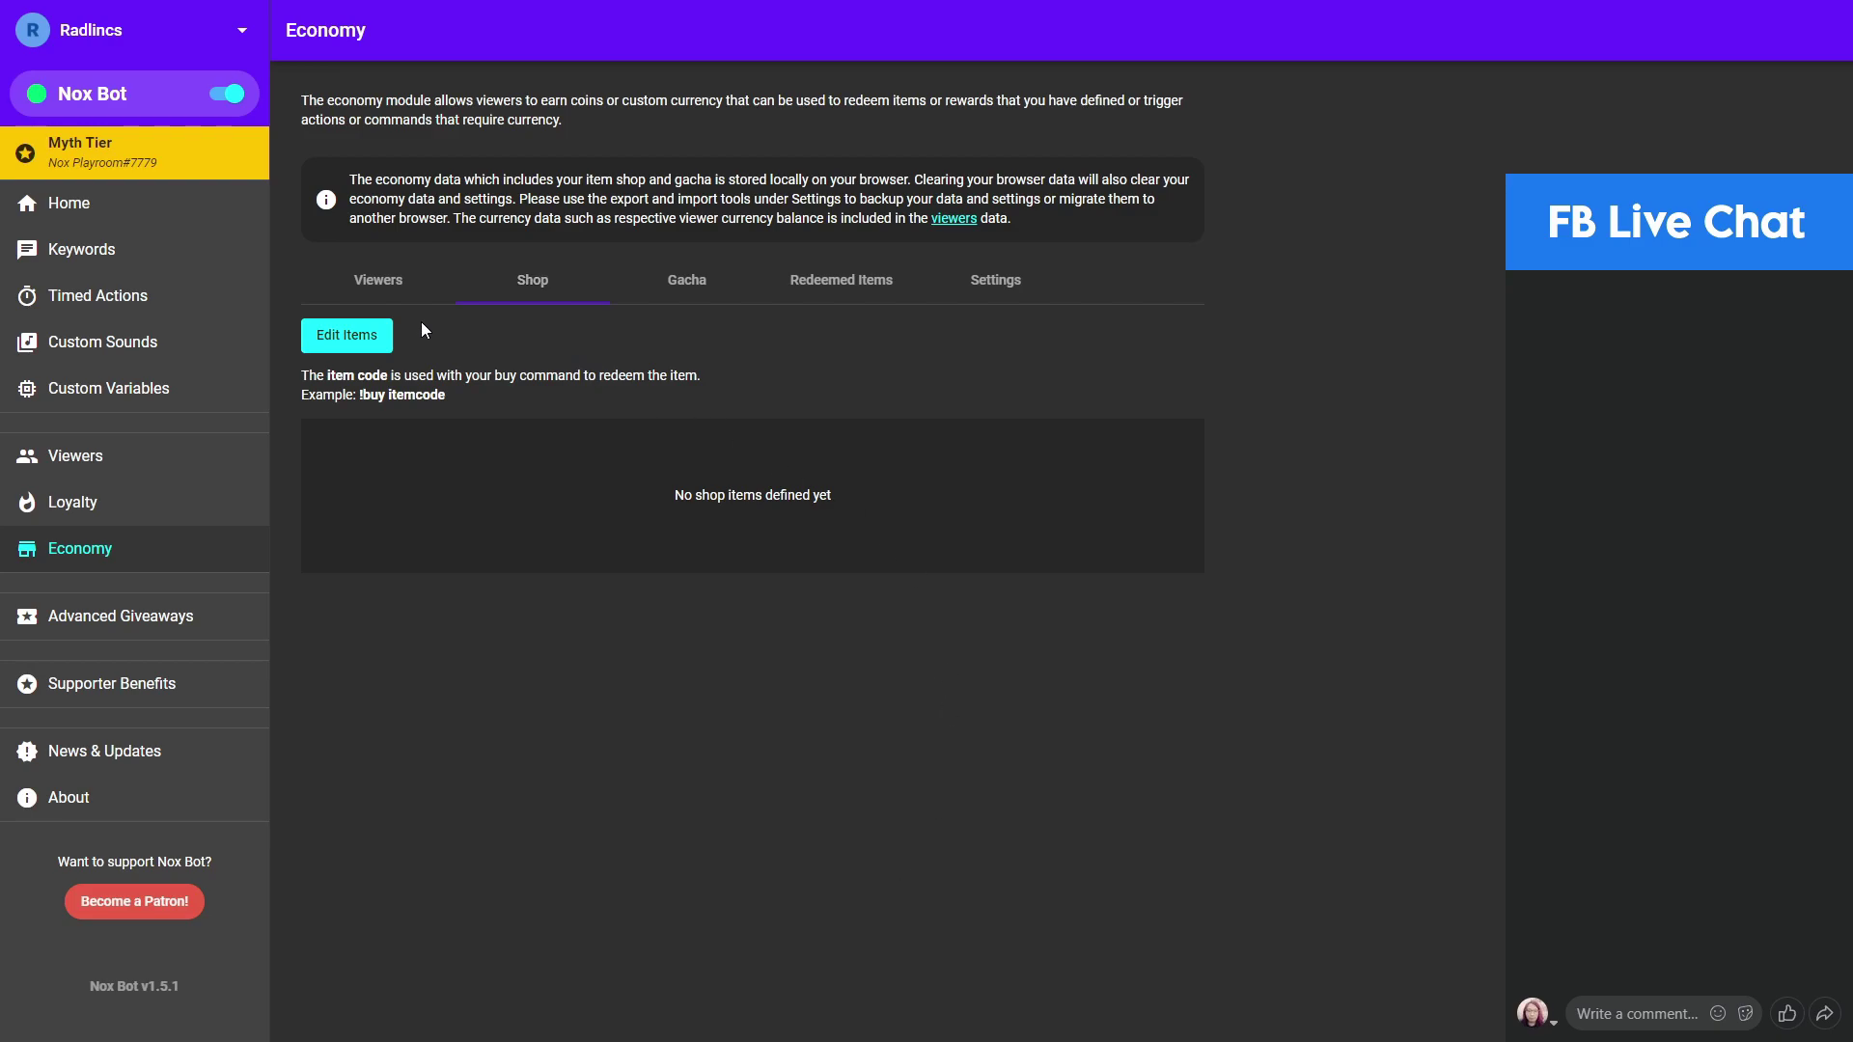
Step: Enter shop edit mode and add four blank item rows
{"action": "left_click", "coordinate": [359, 335]}
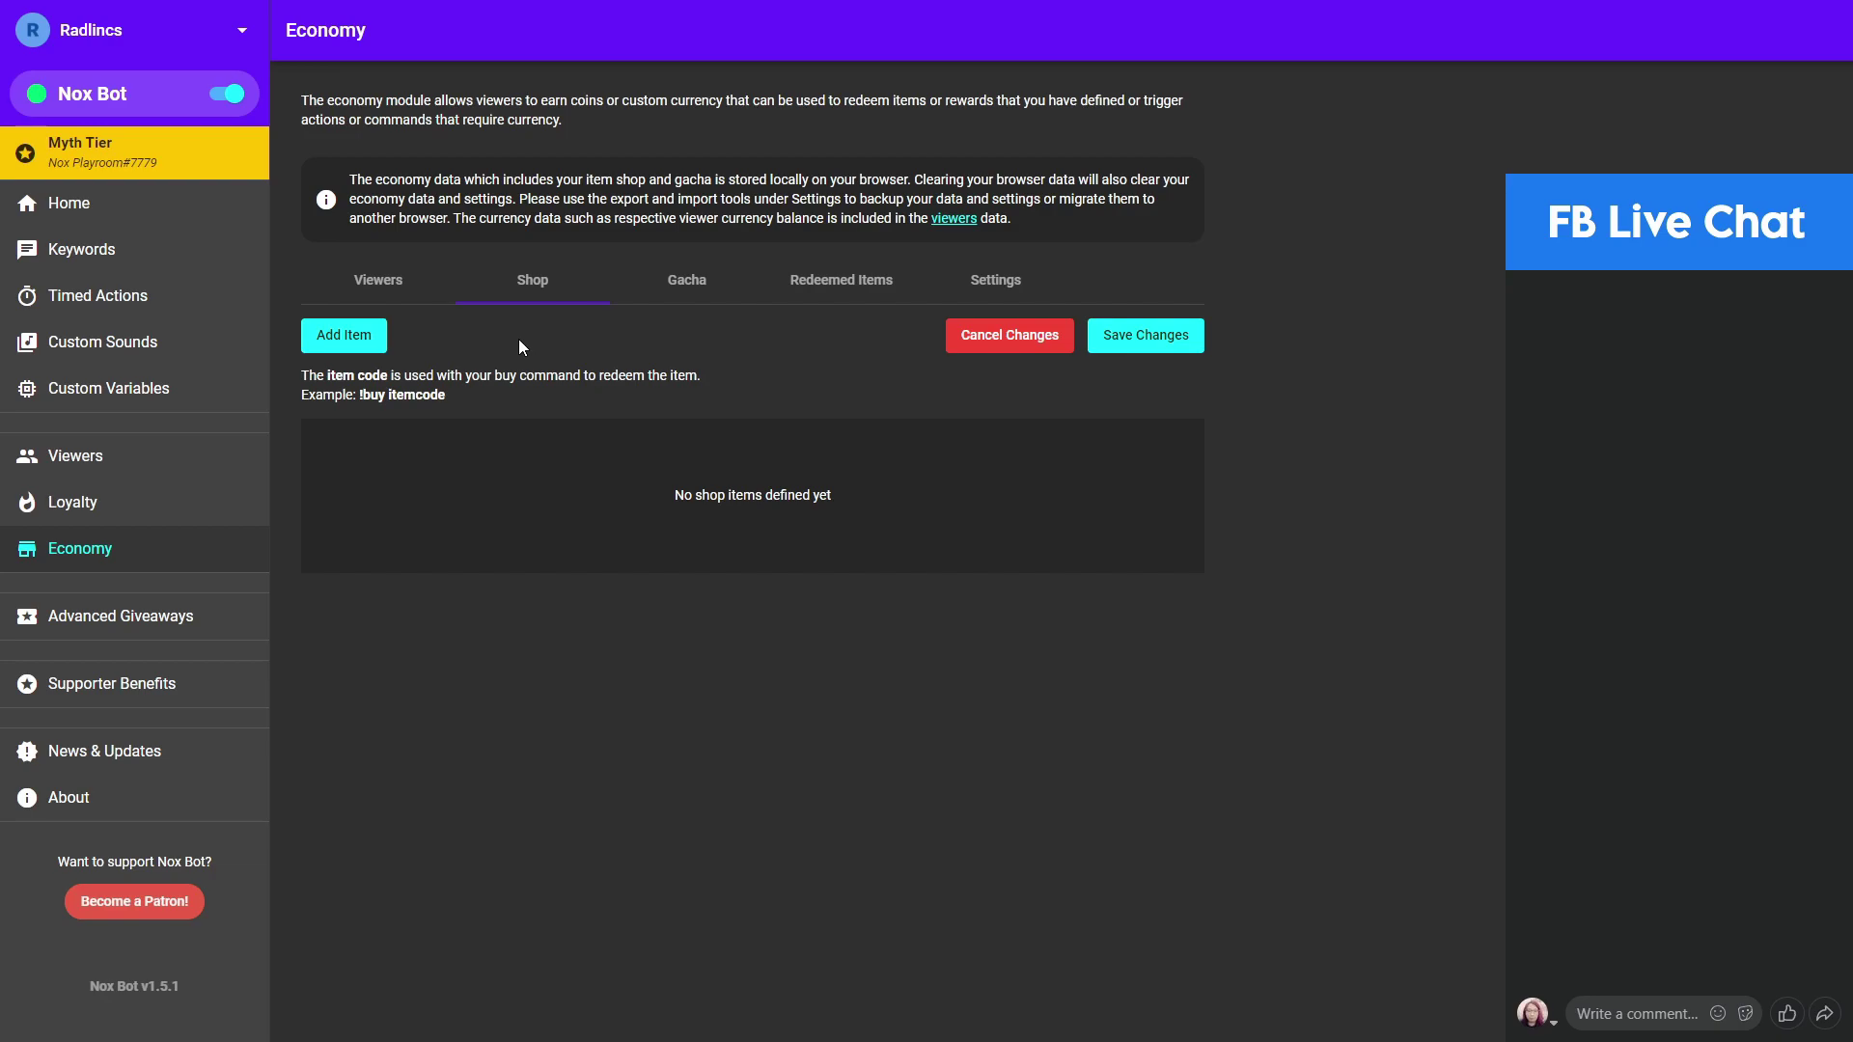
{"action": "left_click", "coordinate": [376, 340]}
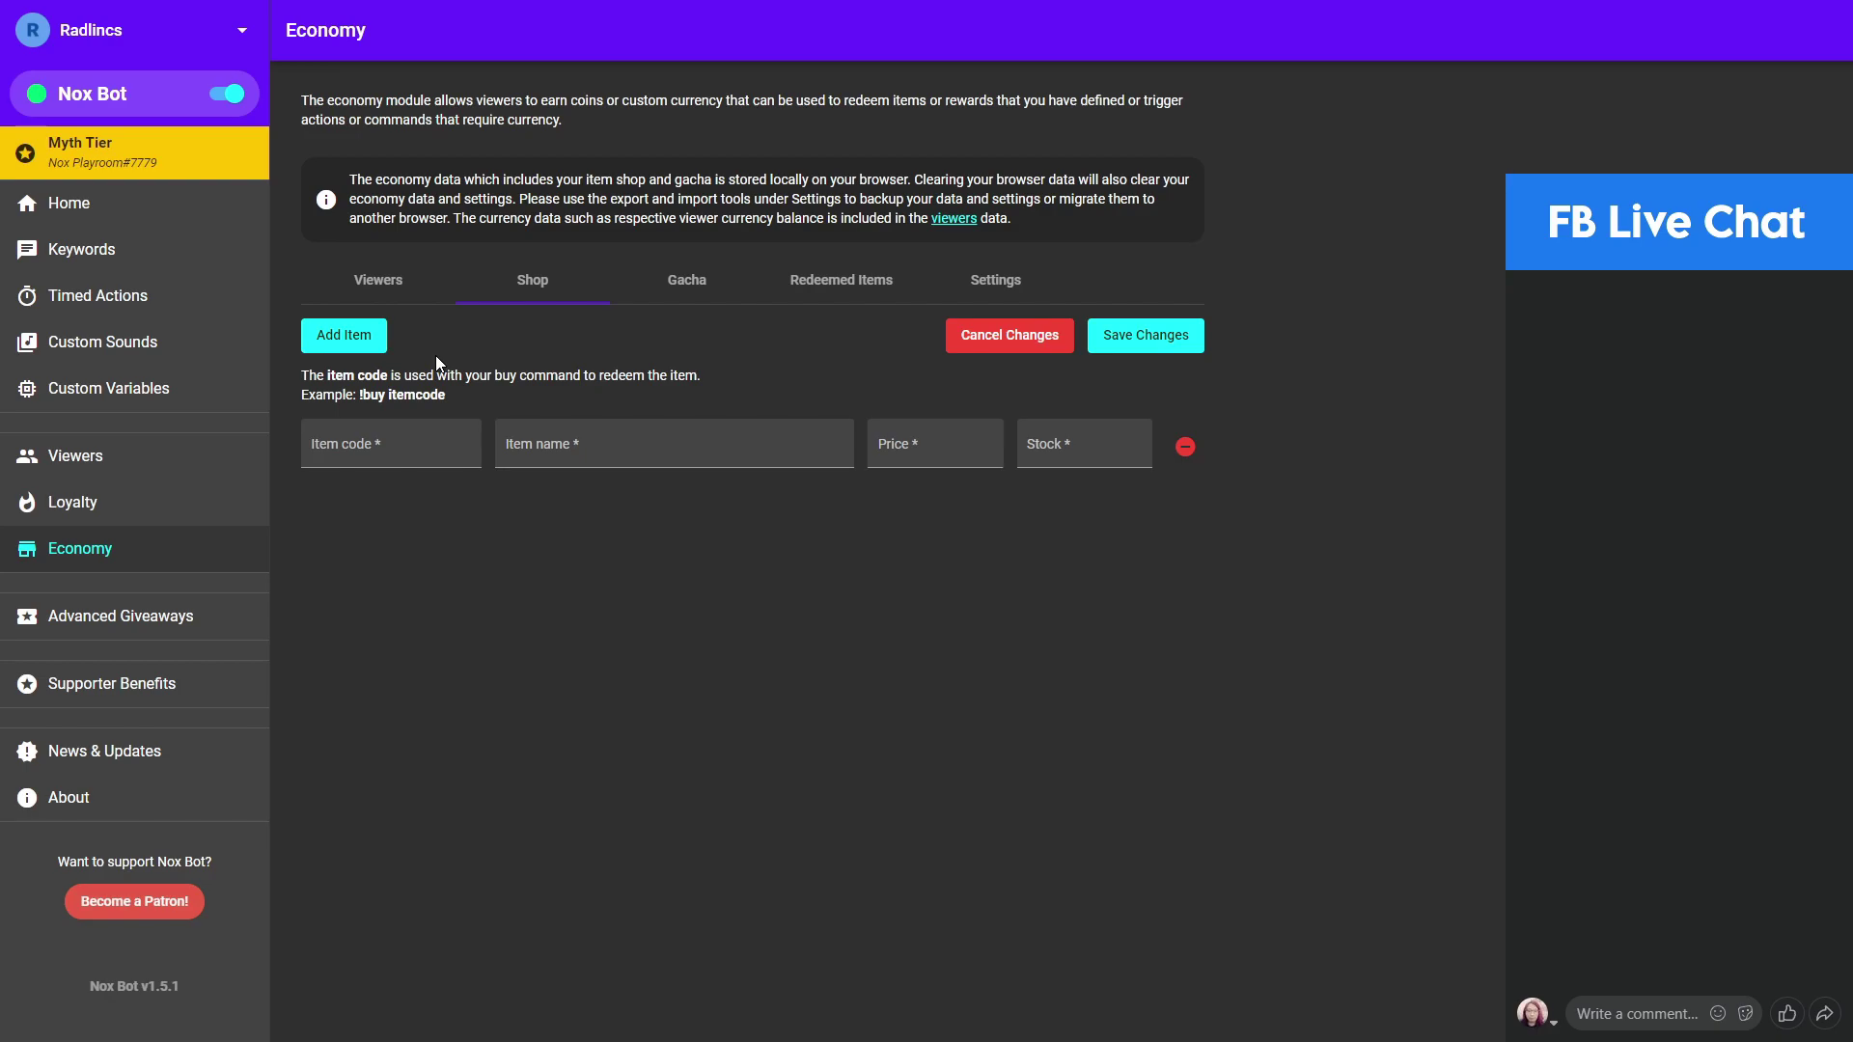
{"action": "left_click", "coordinate": [377, 349]}
{"action": "left_click", "coordinate": [376, 349]}
{"action": "left_click", "coordinate": [377, 350]}
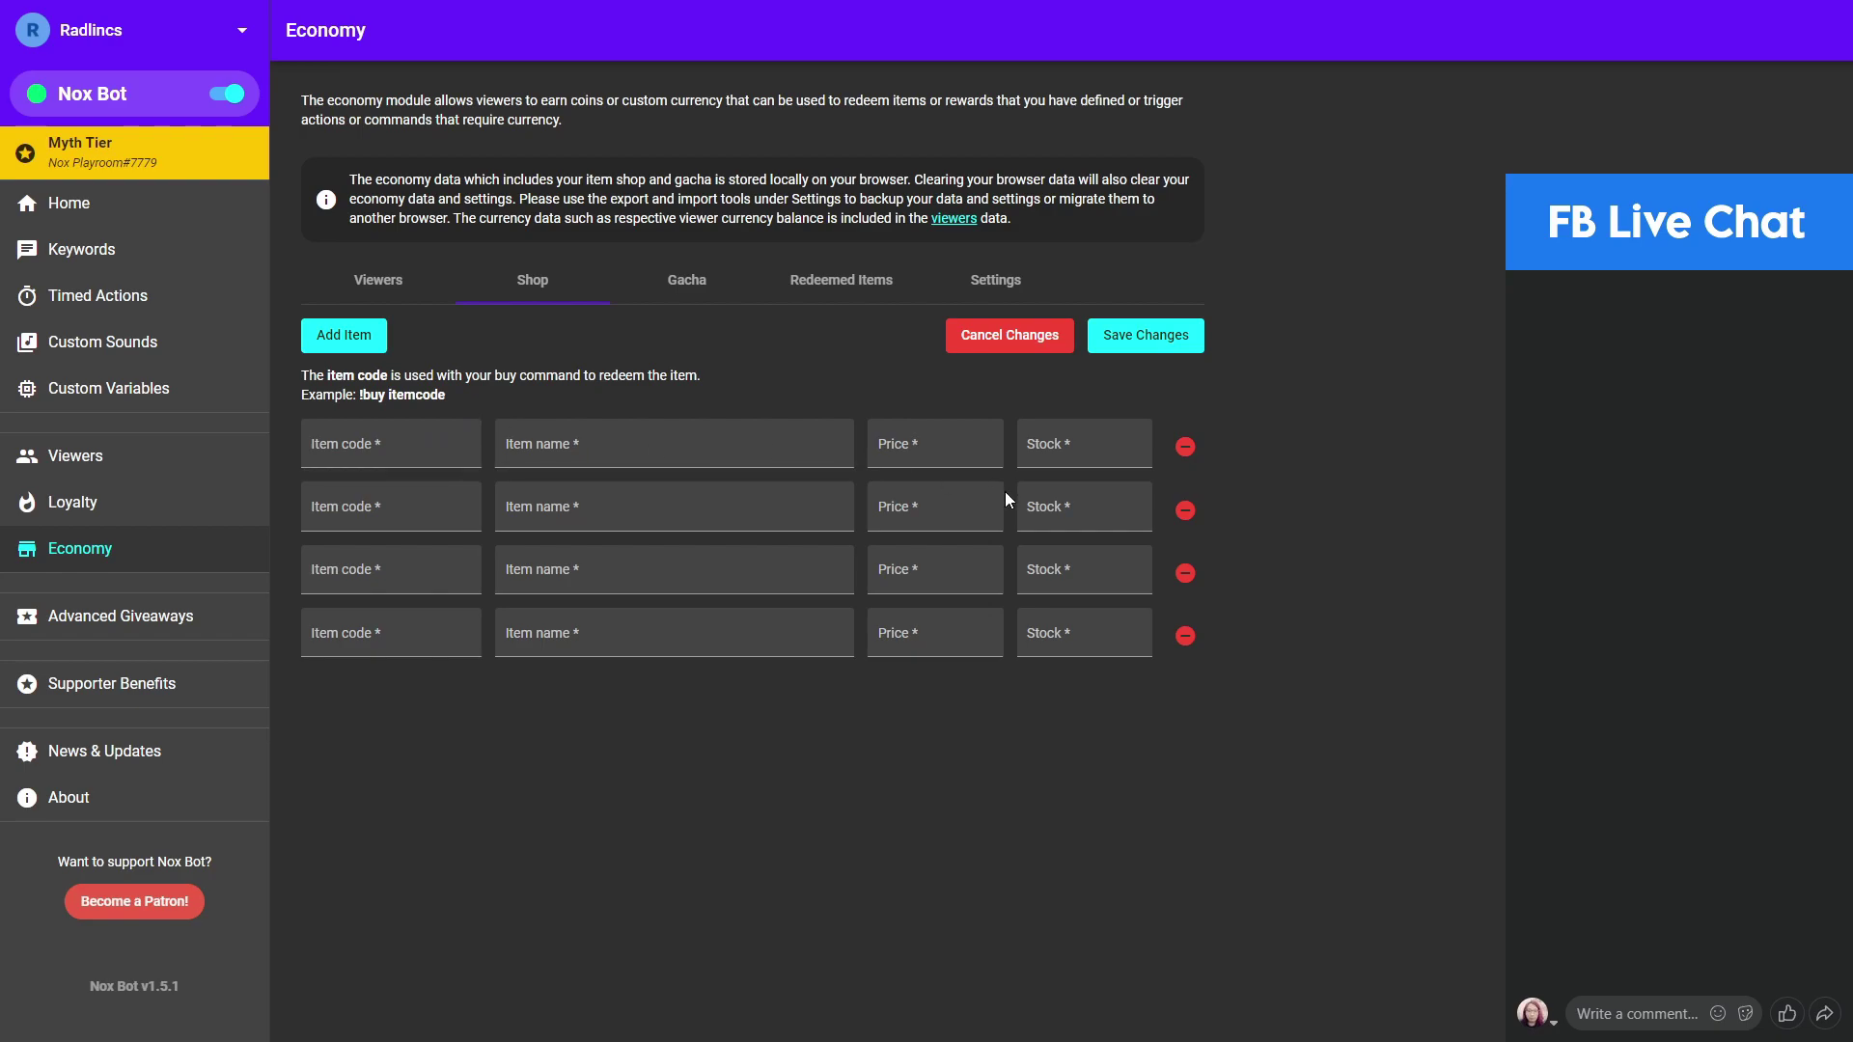
{"action": "left_click", "coordinate": [388, 450]}
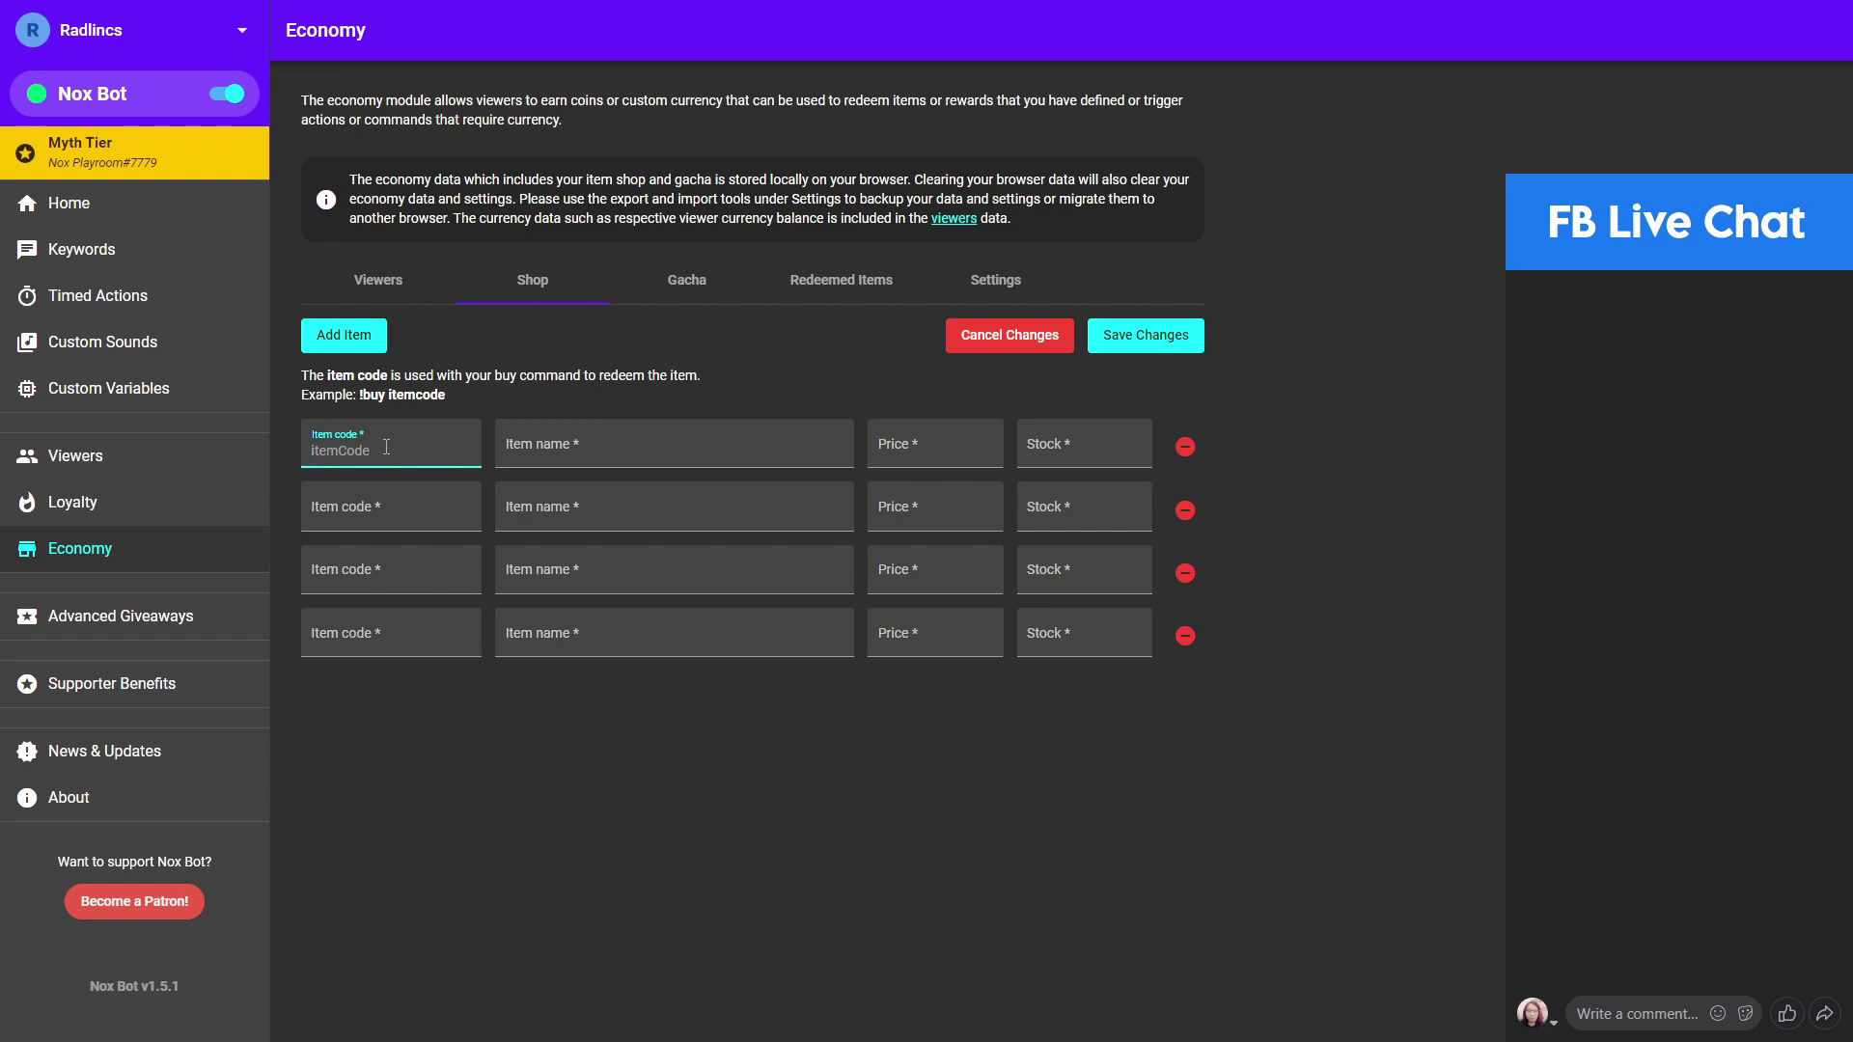
Step: Fill row 1 with code battlepass, name Battle Pass, price 1000 and stock 10
{"action": "type", "text": "battlepass"}
{"action": "key", "text": "Tab"}
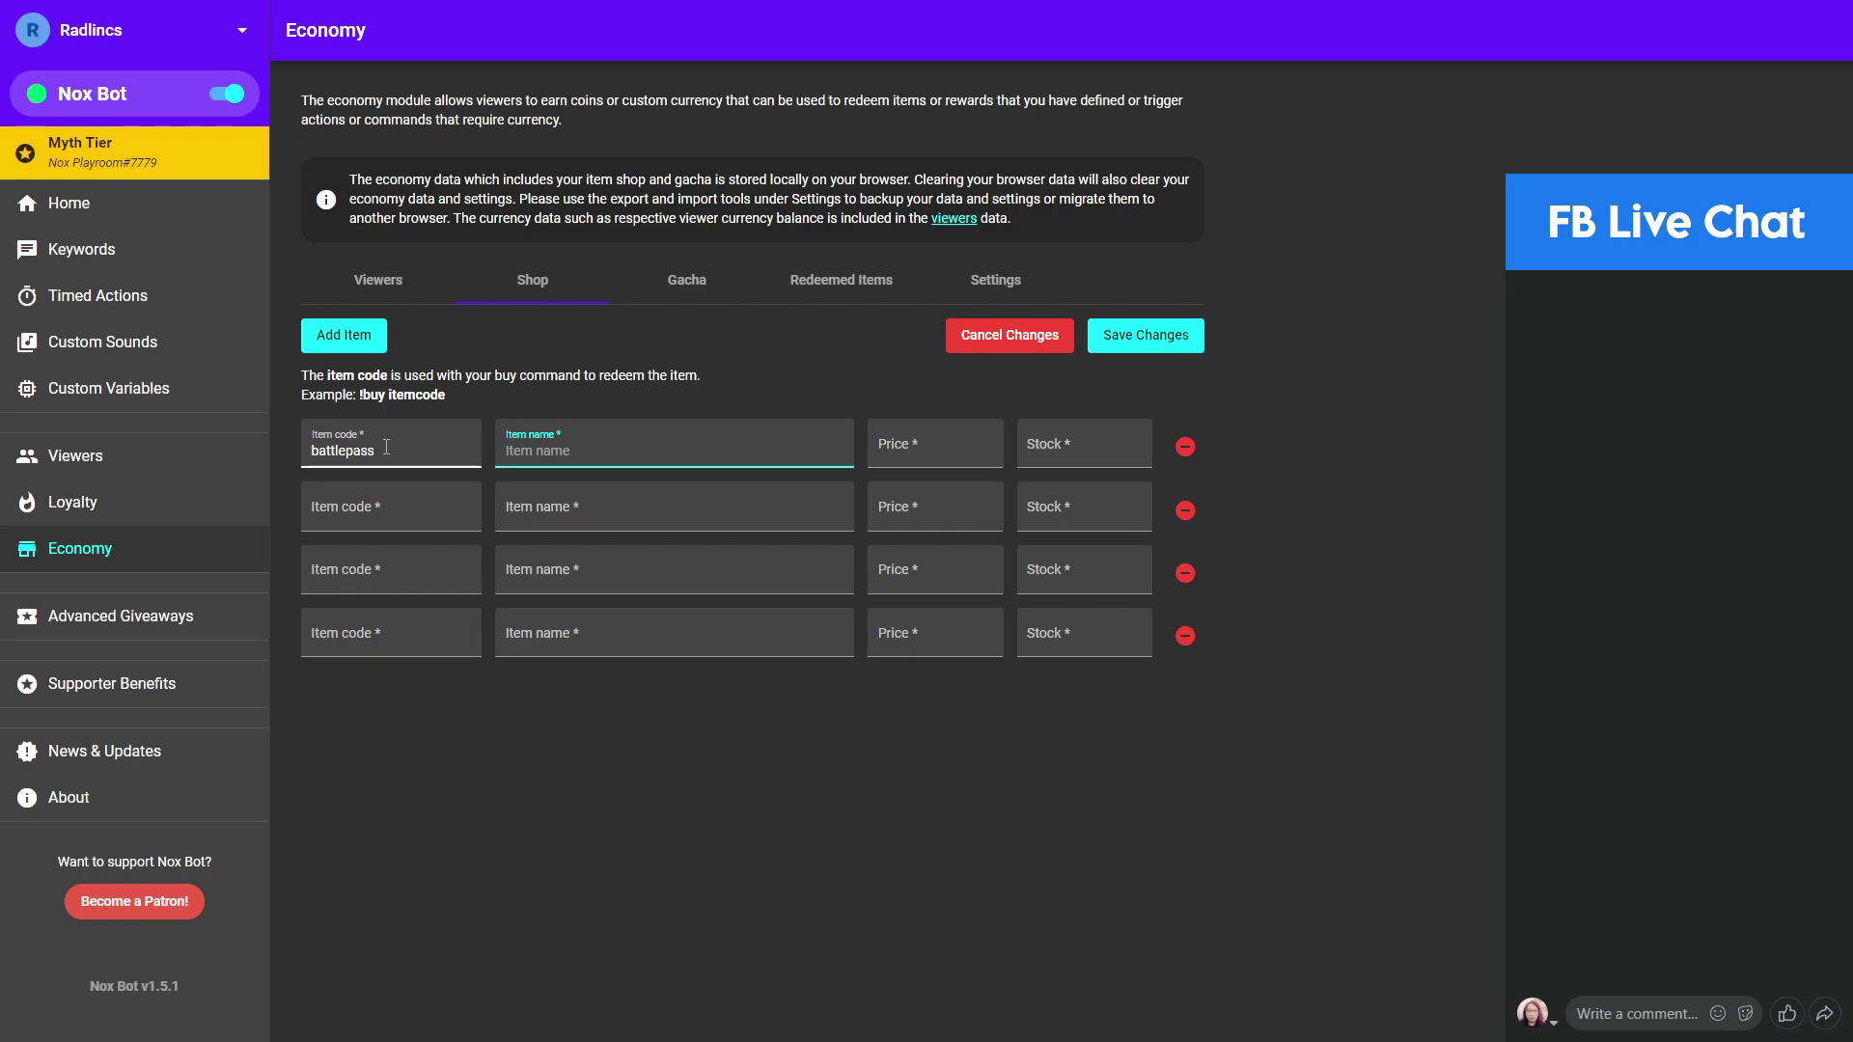
{"action": "type", "text": "Battle Pass"}
{"action": "key", "text": "Tab"}
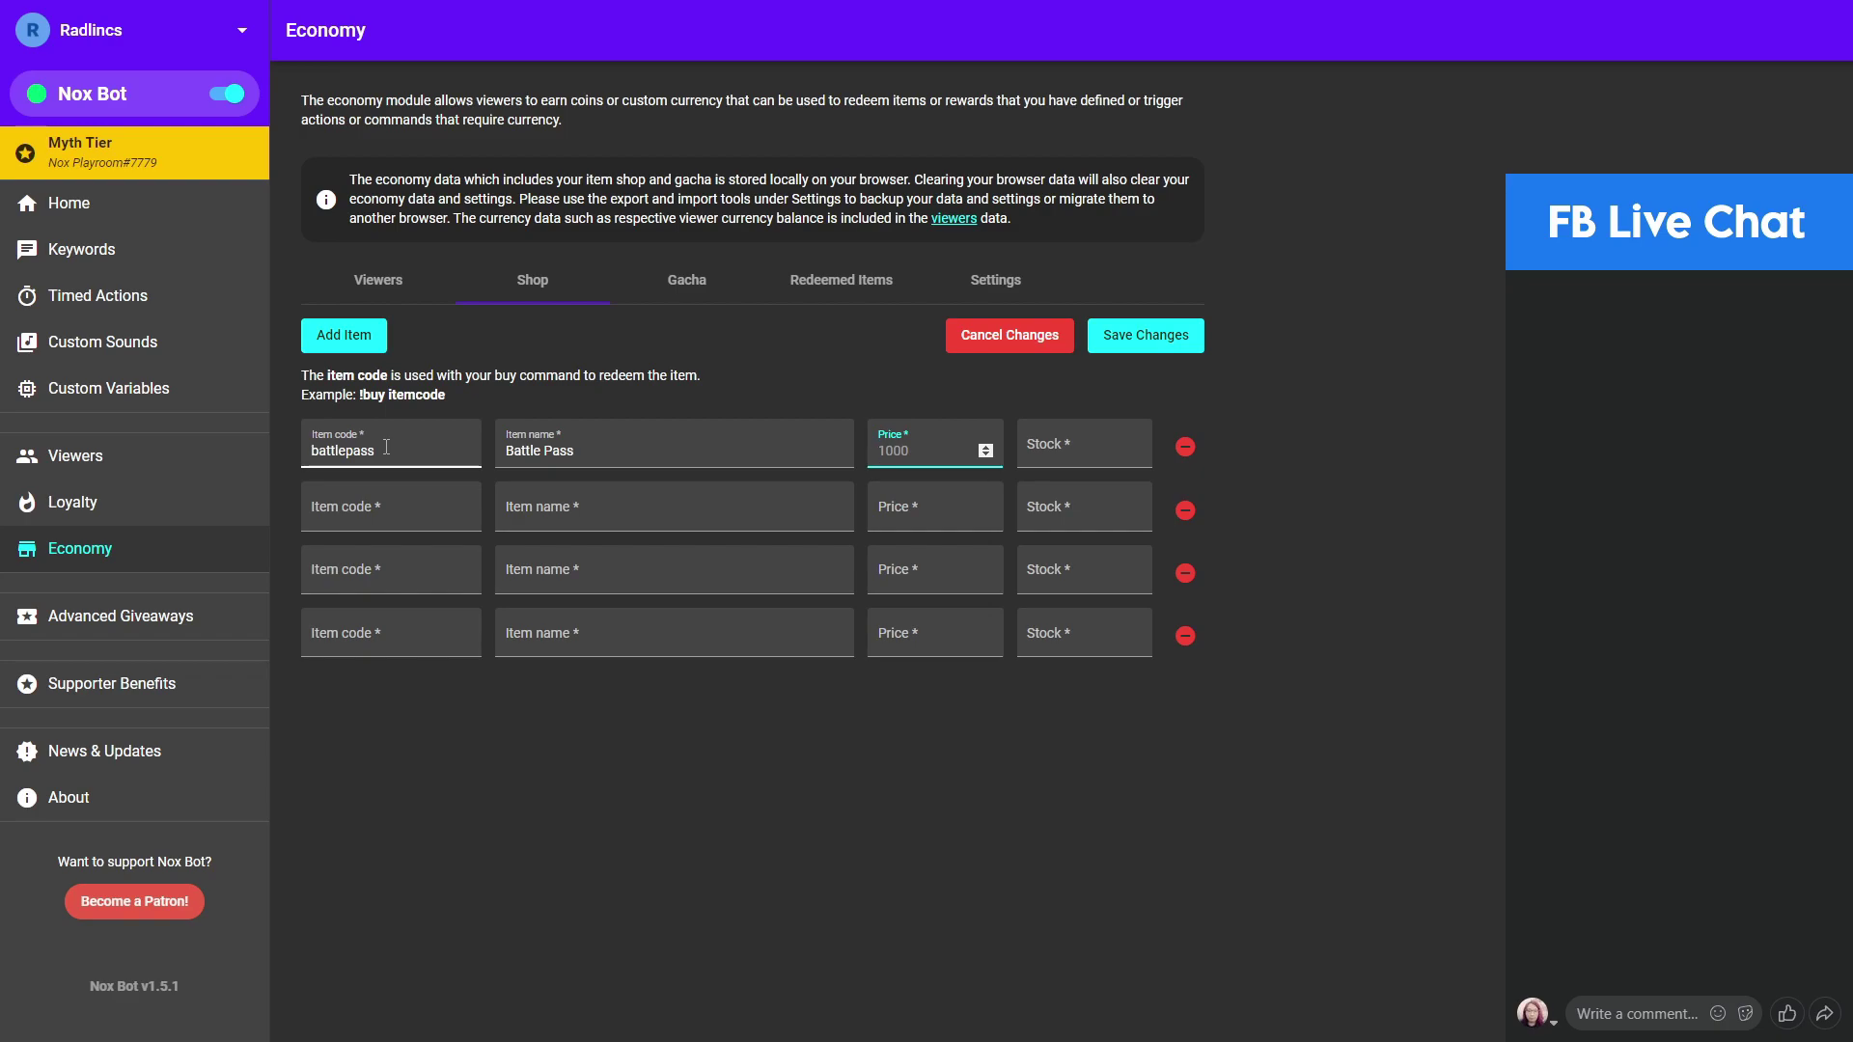
{"action": "type", "text": "1000"}
{"action": "key", "text": "Tab"}
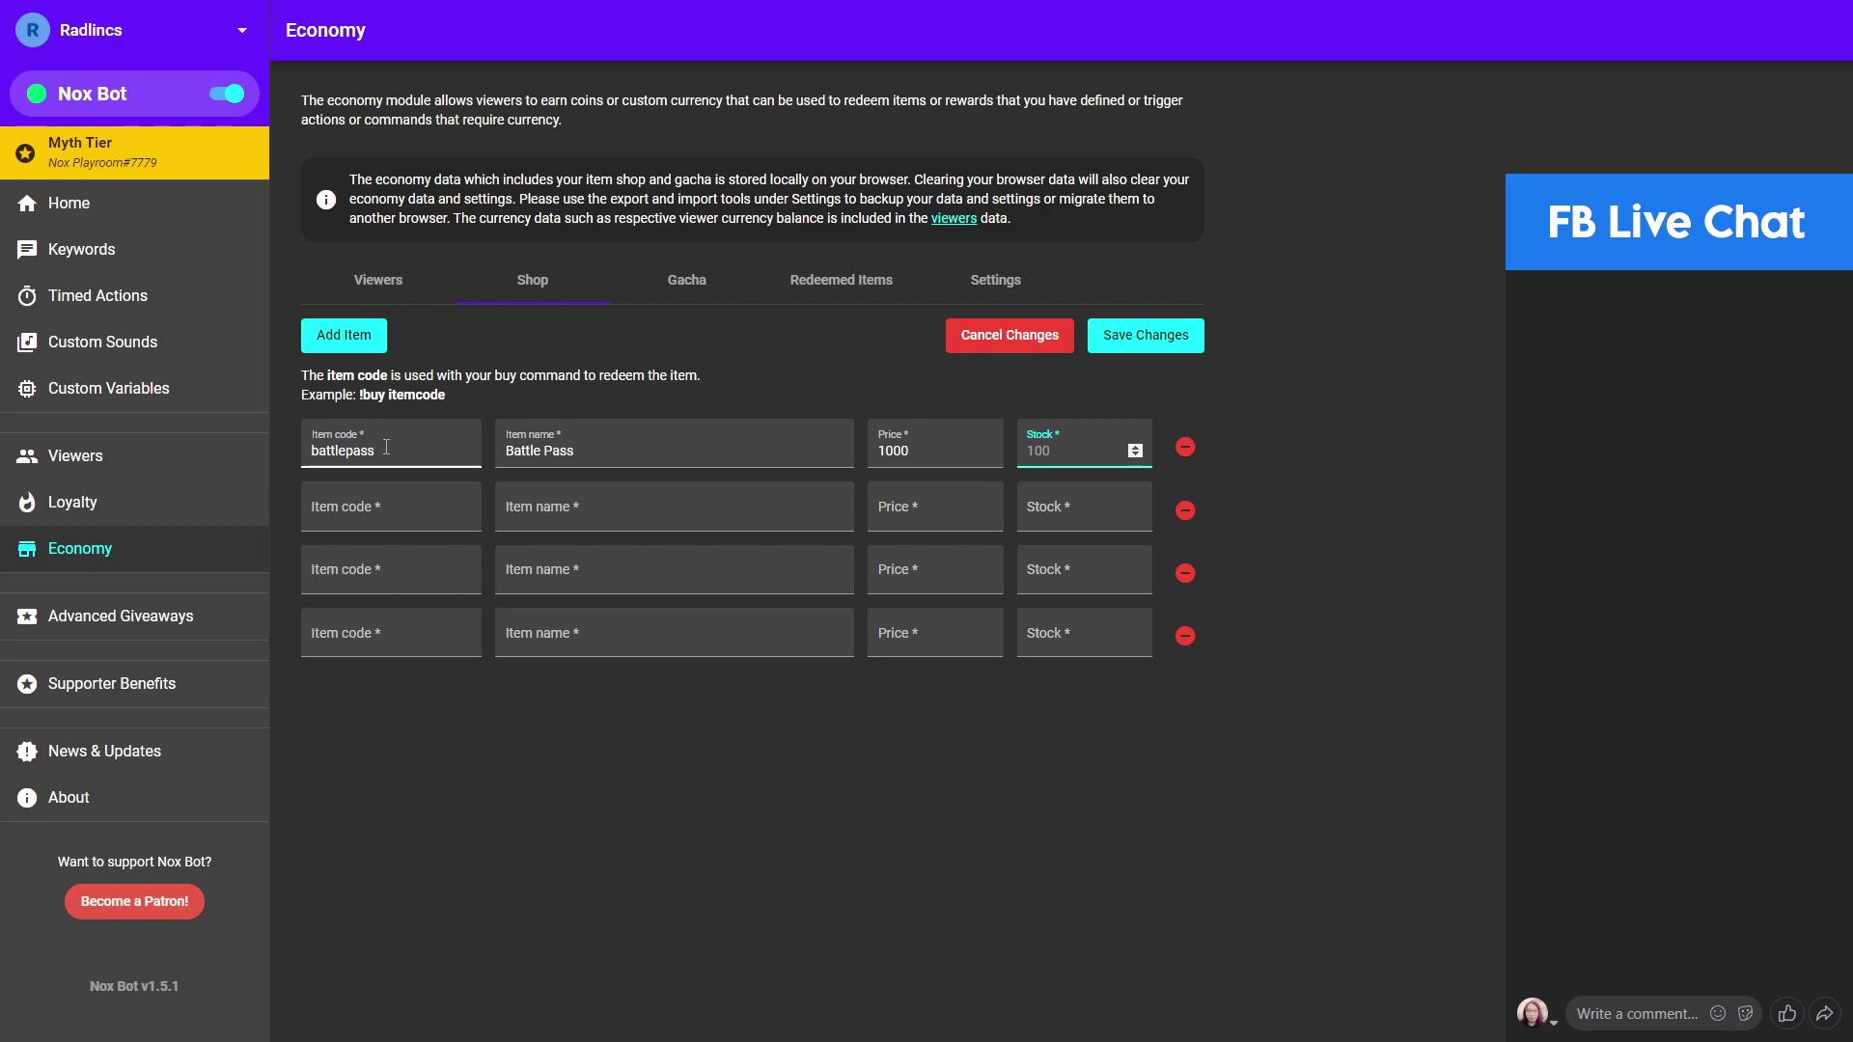
{"action": "type", "text": "10"}
{"action": "key", "text": "Tab"}
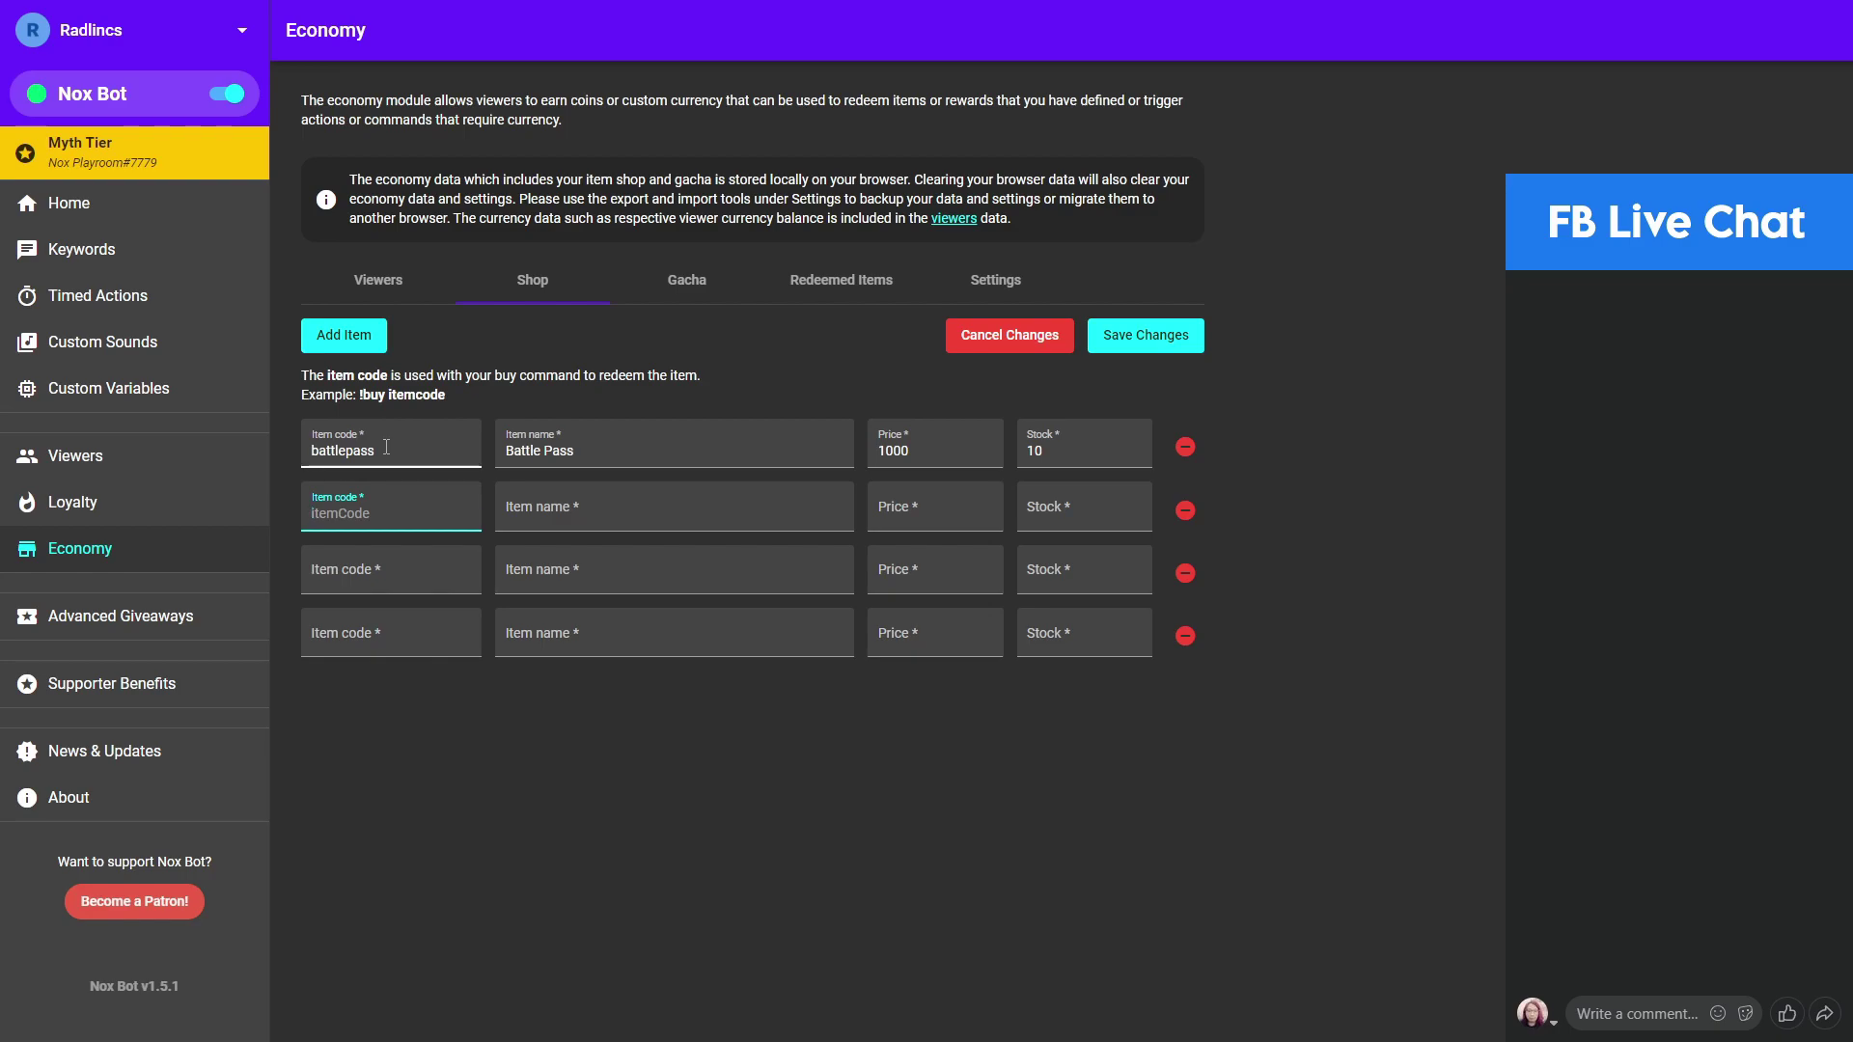
Step: Fill row 2 with code mukbang, name Mukbang Stream Unlock Key, price 10000, stock 1
{"action": "type", "text": "mukbang"}
{"action": "key", "text": "Tab"}
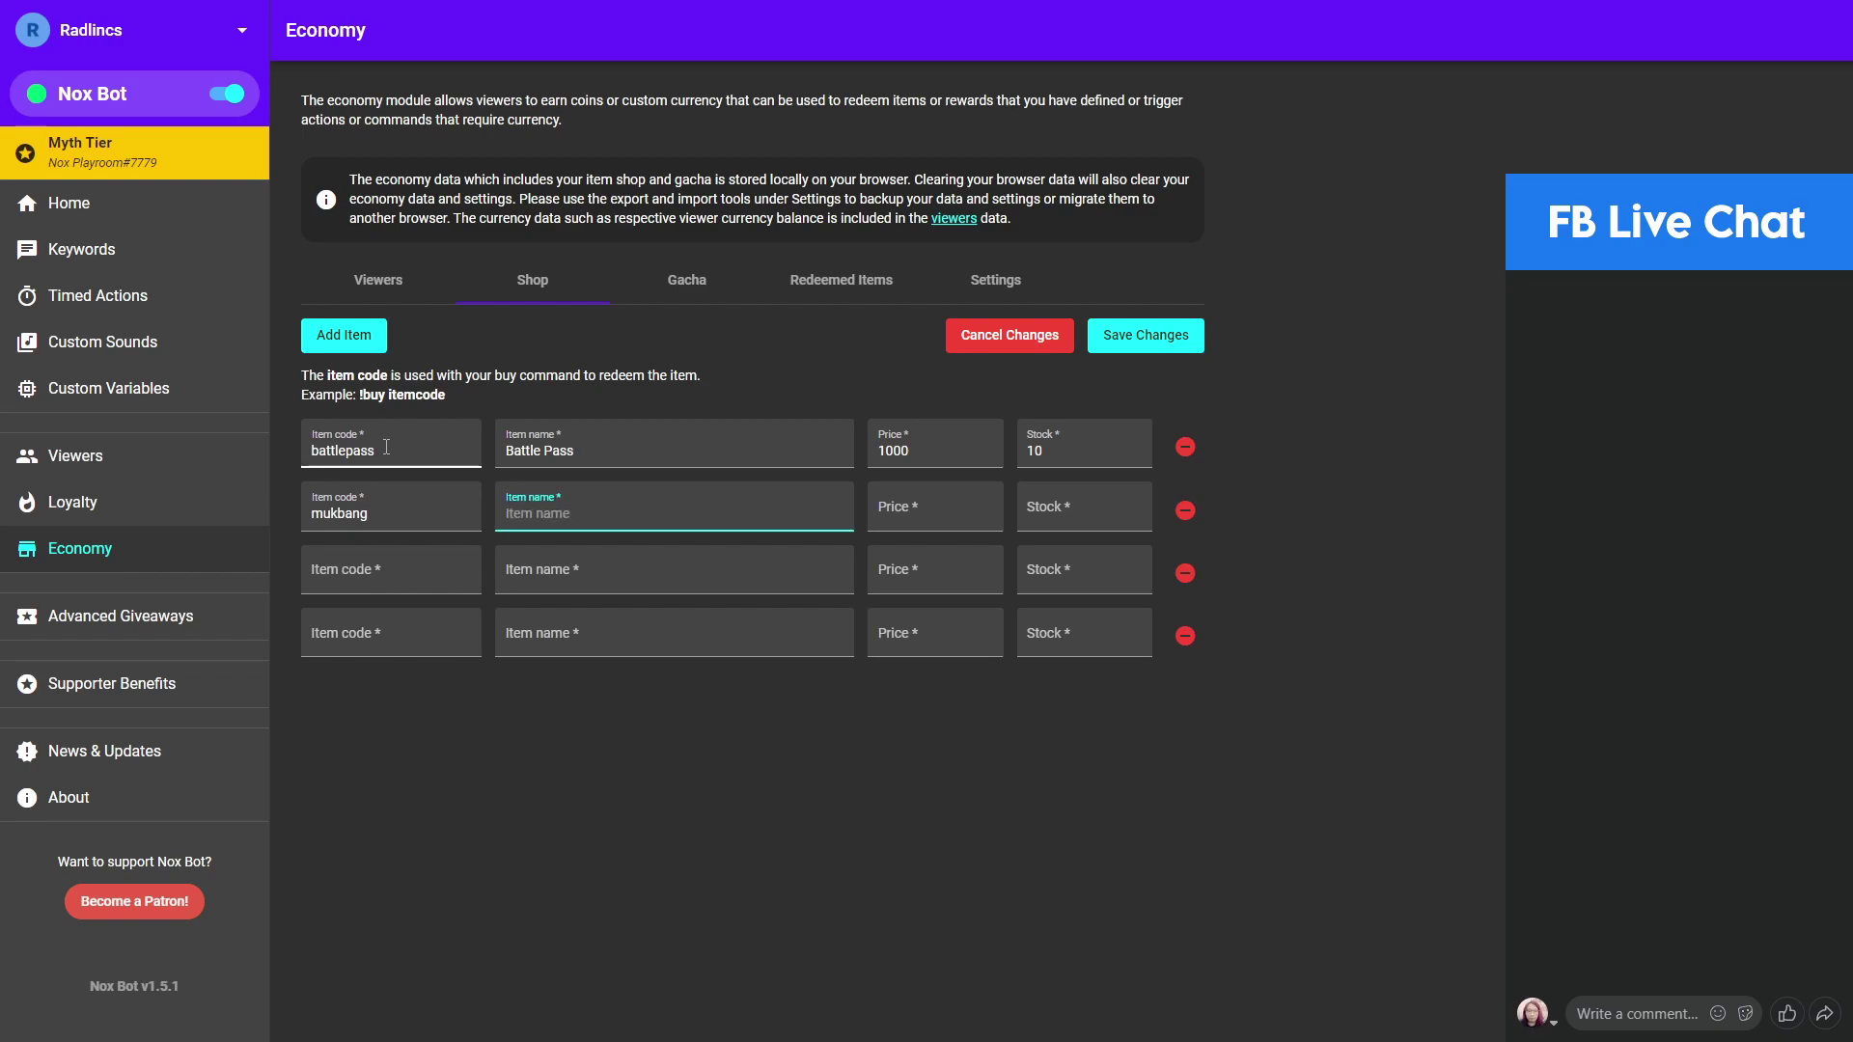
{"action": "type", "text": "Mukbang Stream Unlock Key"}
{"action": "key", "text": "Tab"}
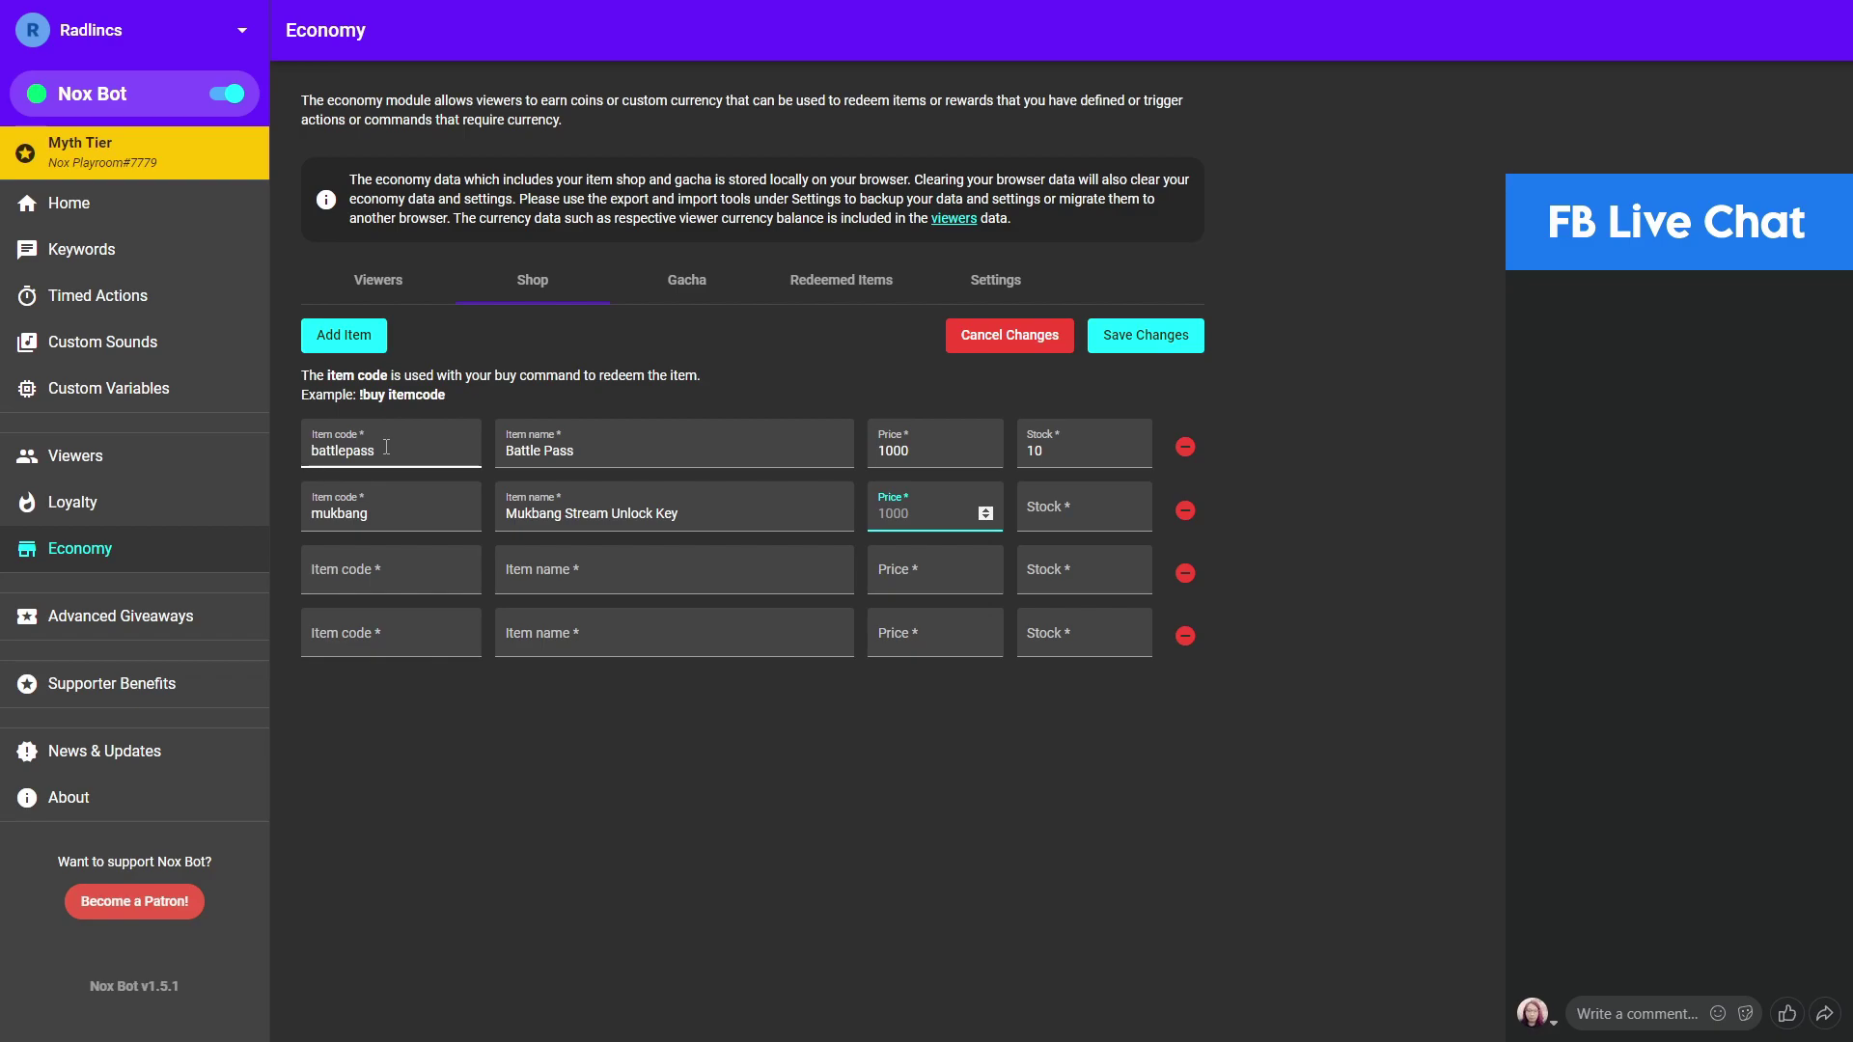
{"action": "type", "text": "10000"}
{"action": "key", "text": "Tab"}
{"action": "type", "text": "1"}
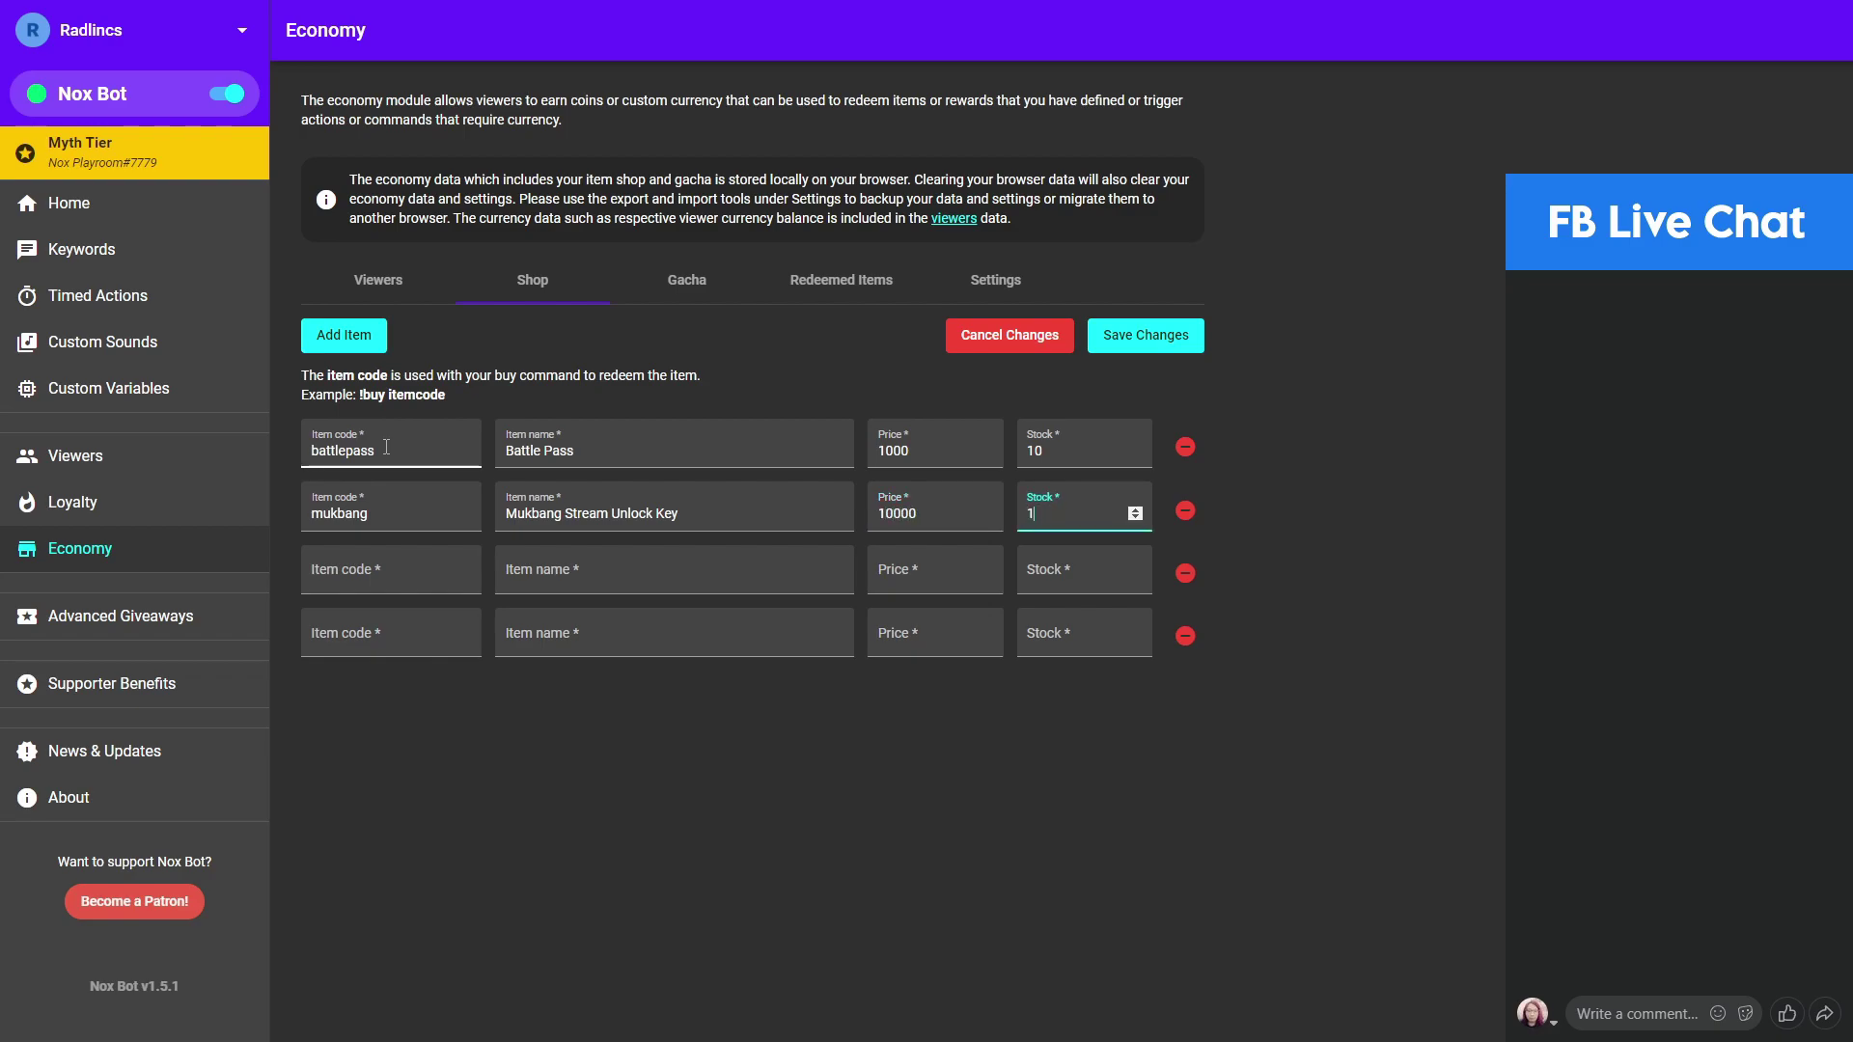